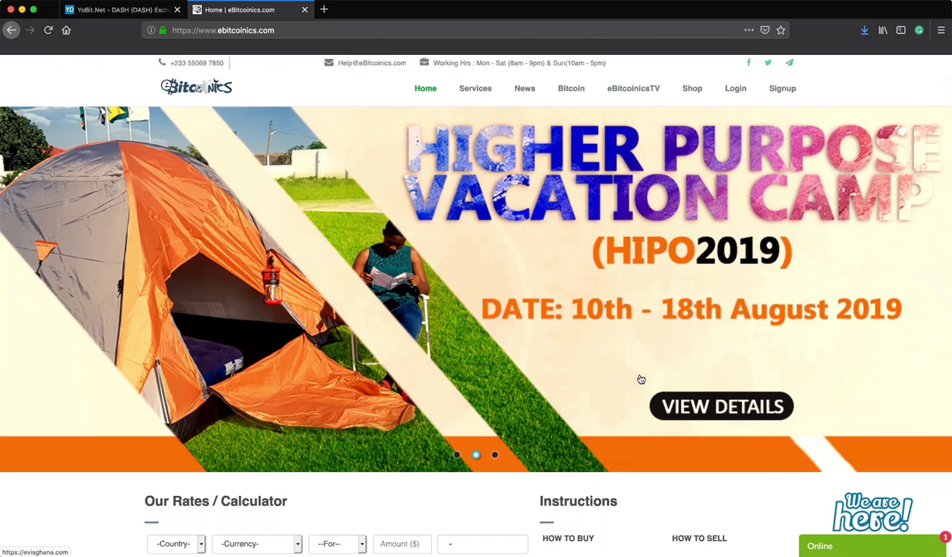
scroll(587, 339, "down", 2)
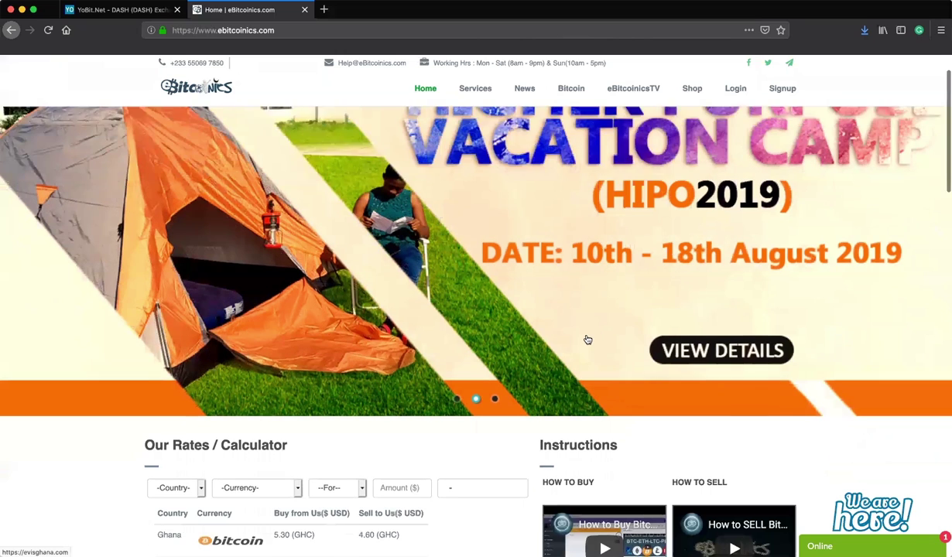
scroll(588, 336, "down", 6)
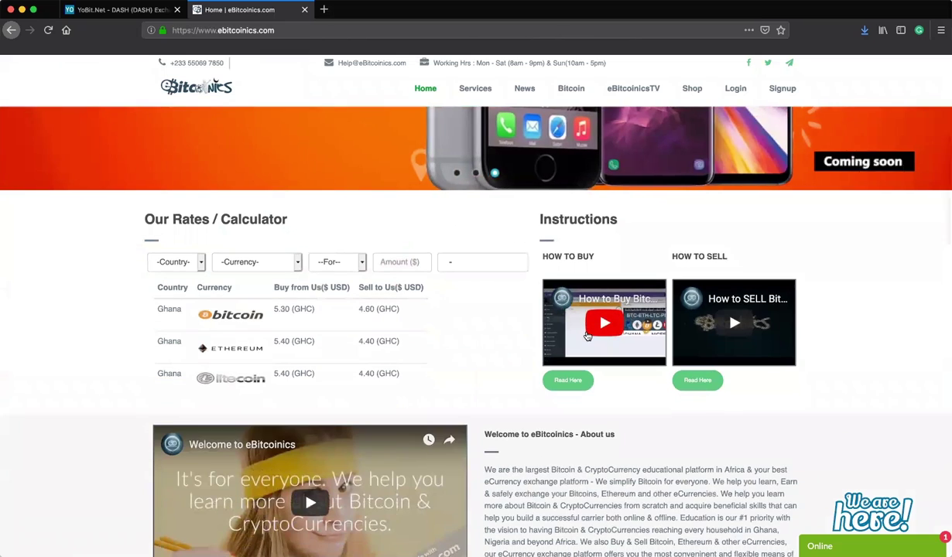
scroll(588, 336, "up", 8)
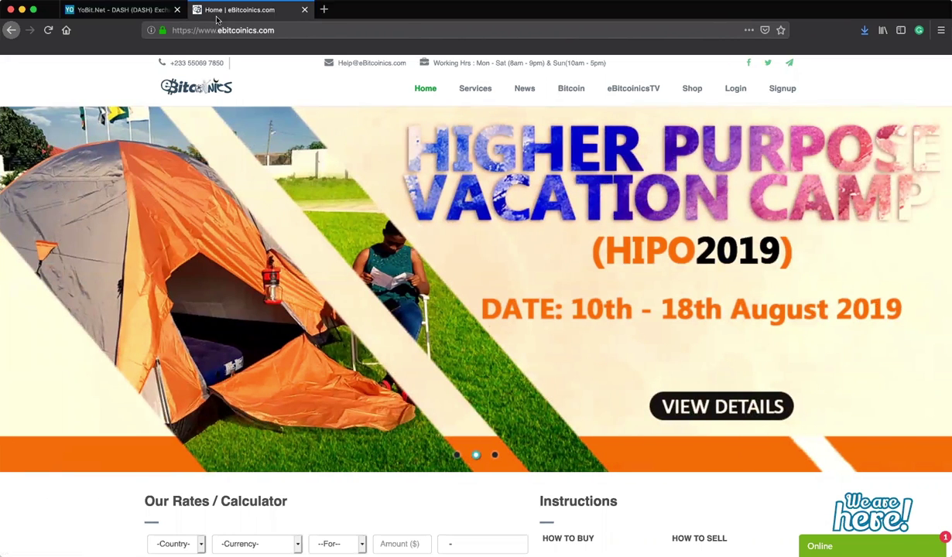
Open the yobit.net exchange site in a new browser tab
left_click(157, 12)
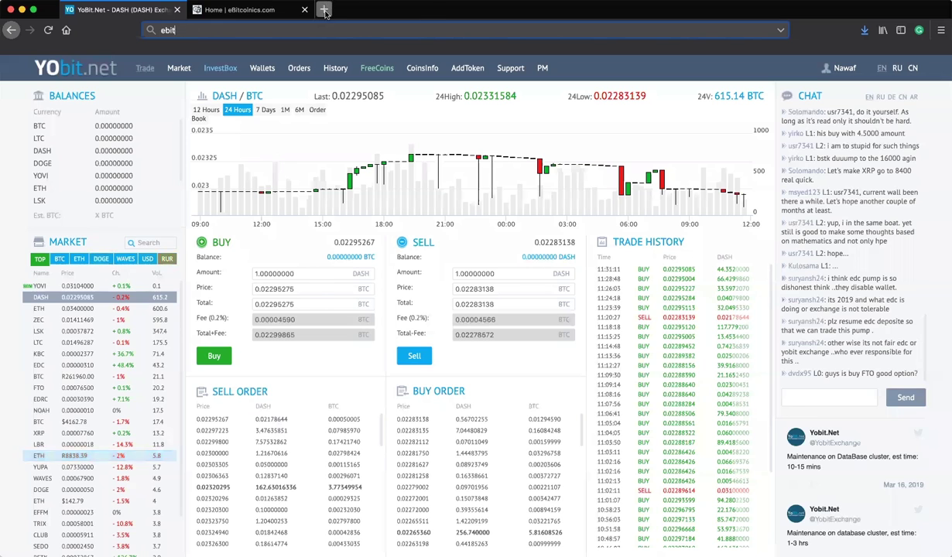
left_click(325, 10)
type("yobit.net")
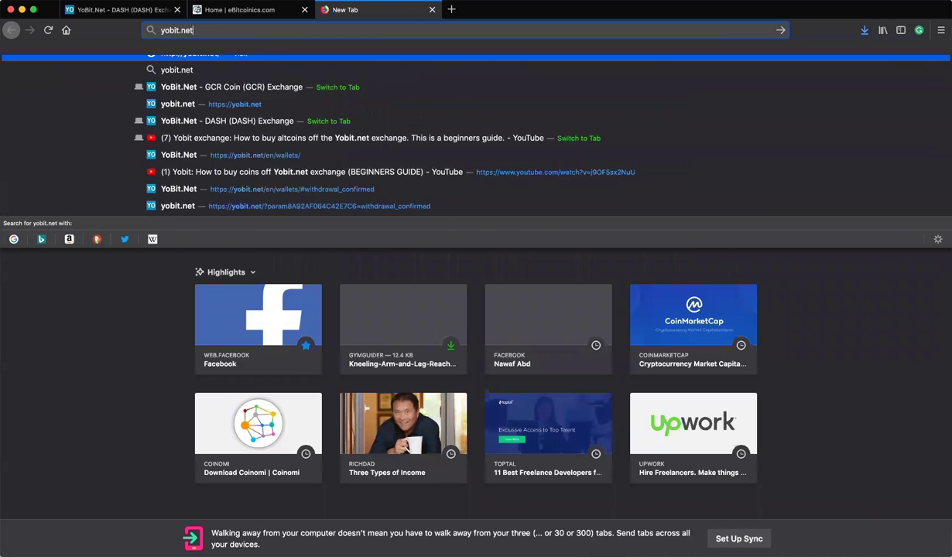
key("Return")
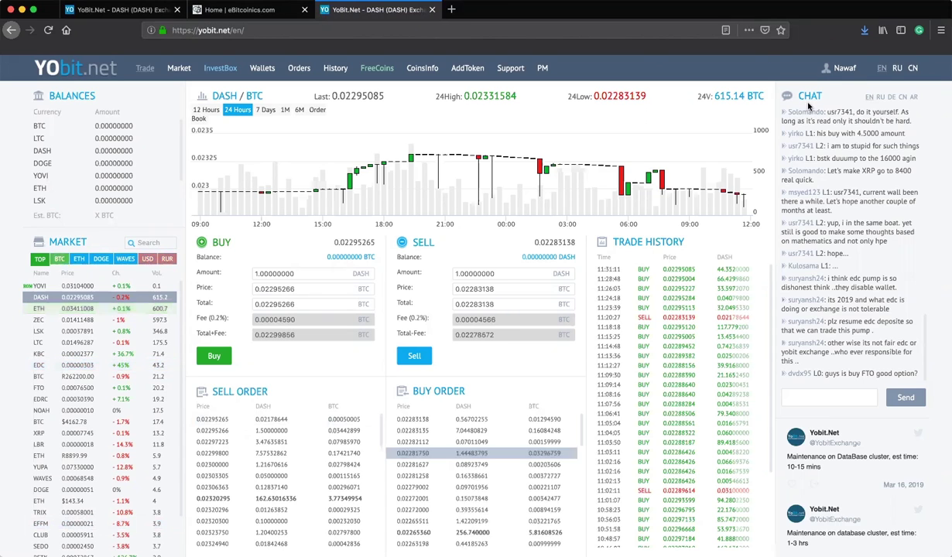
Go to the YoBit wallet balances page and filter the currency list by "gcr"
mouse_move(841, 72)
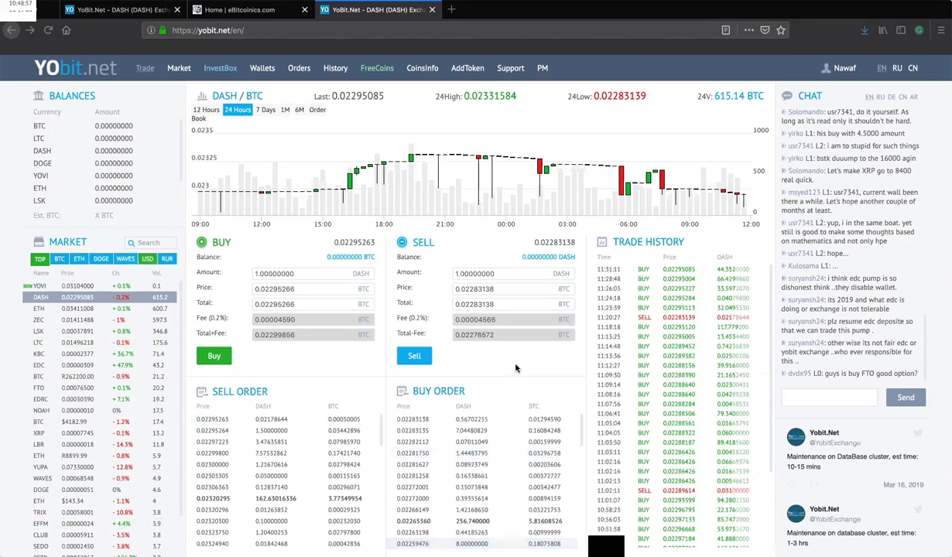
left_click(262, 71)
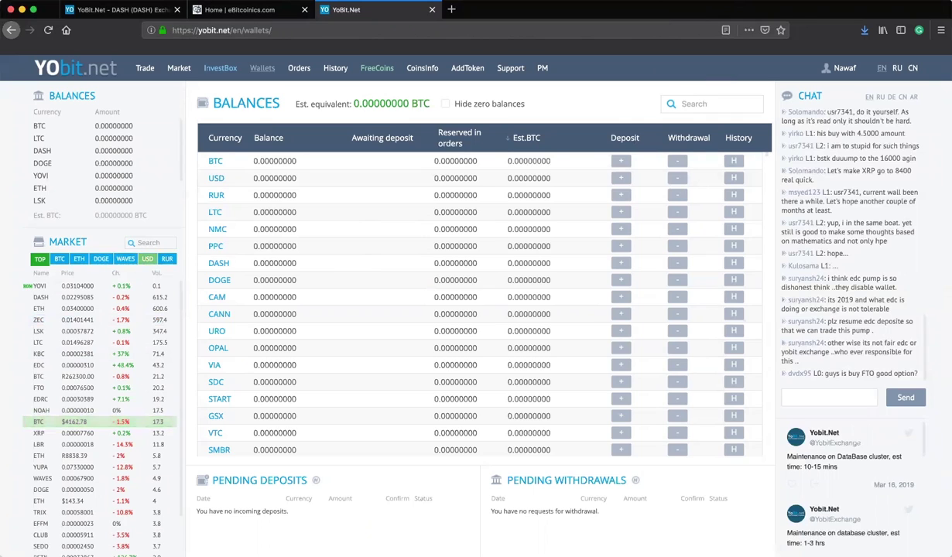
type("gcr")
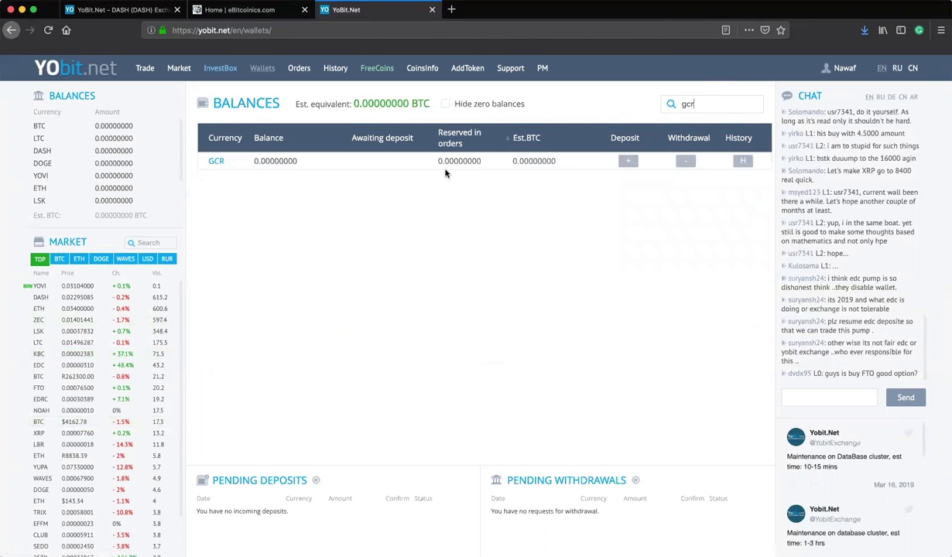
View the deposit and withdrawal forms for GCR, closing each one after looking at it
left_click(629, 161)
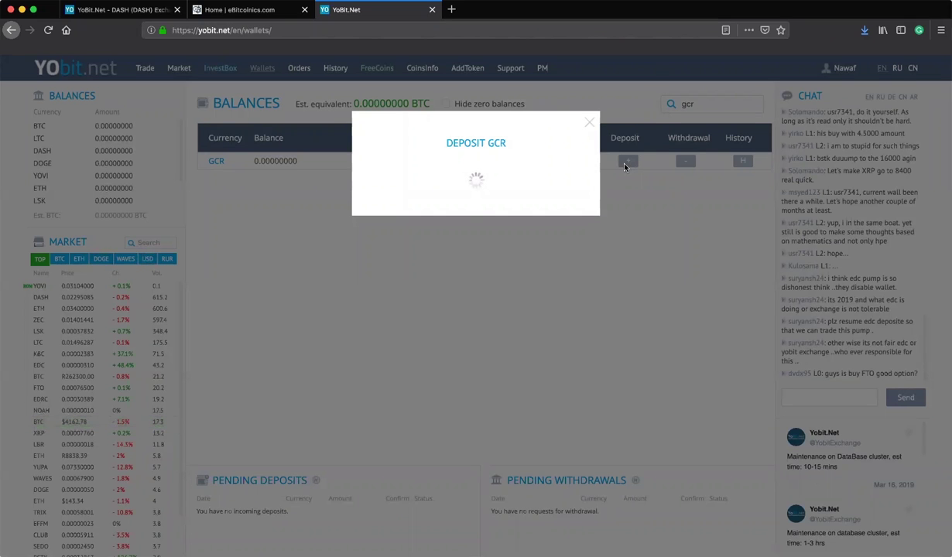
left_click(589, 123)
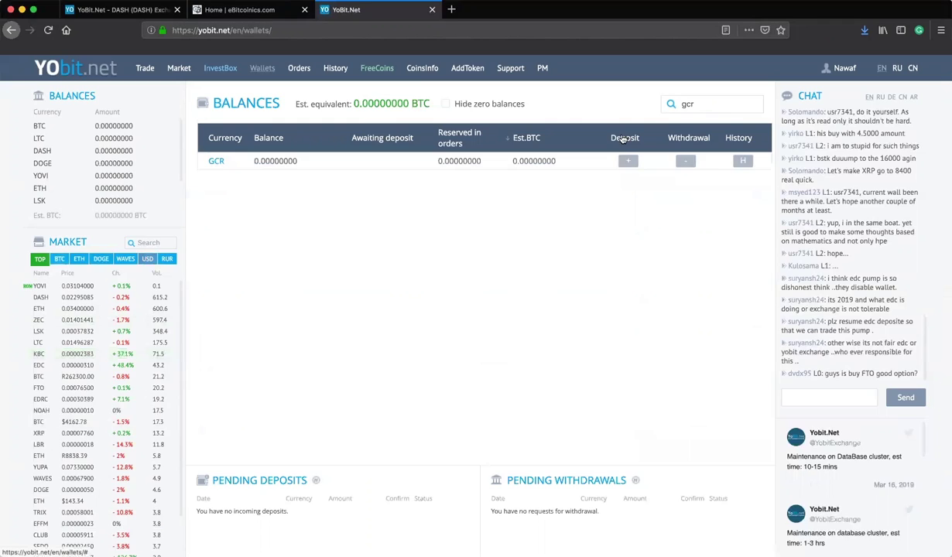
left_click(686, 161)
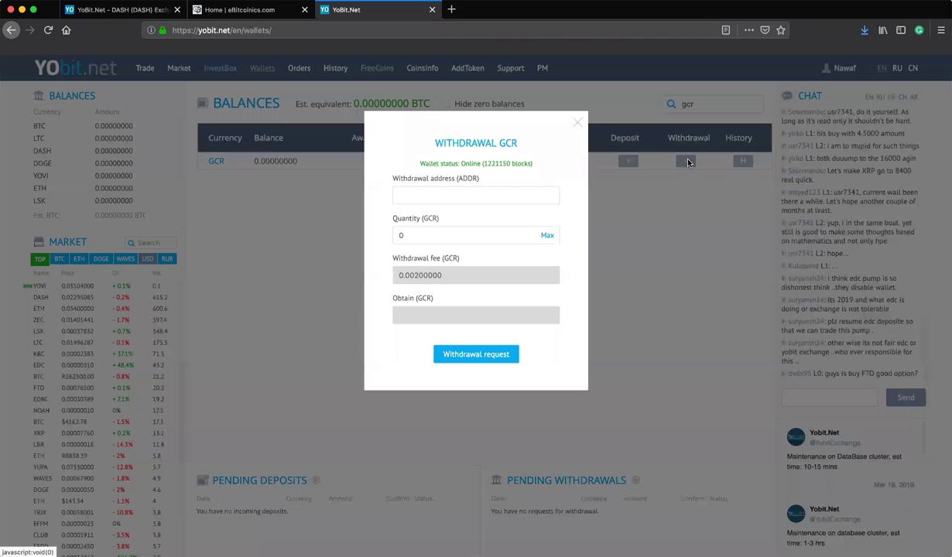
left_click(577, 122)
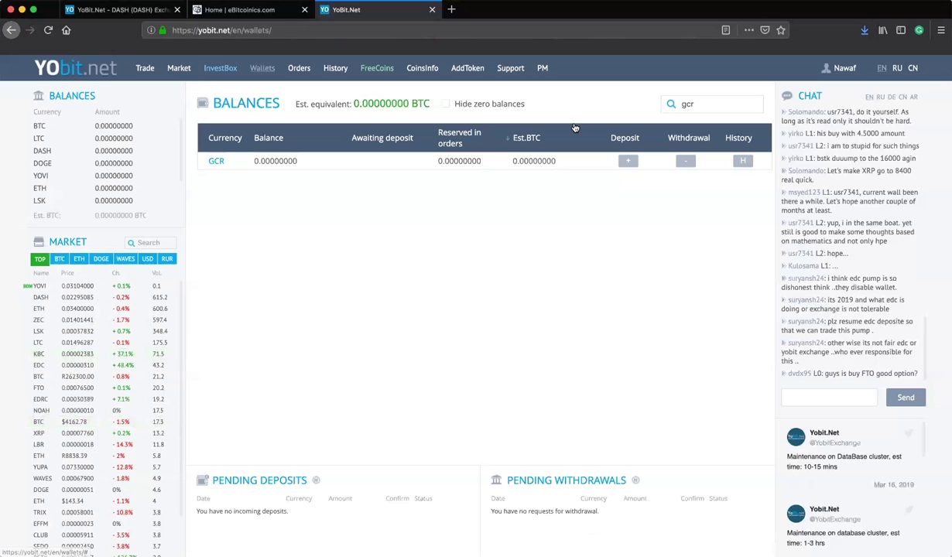
left_click(629, 162)
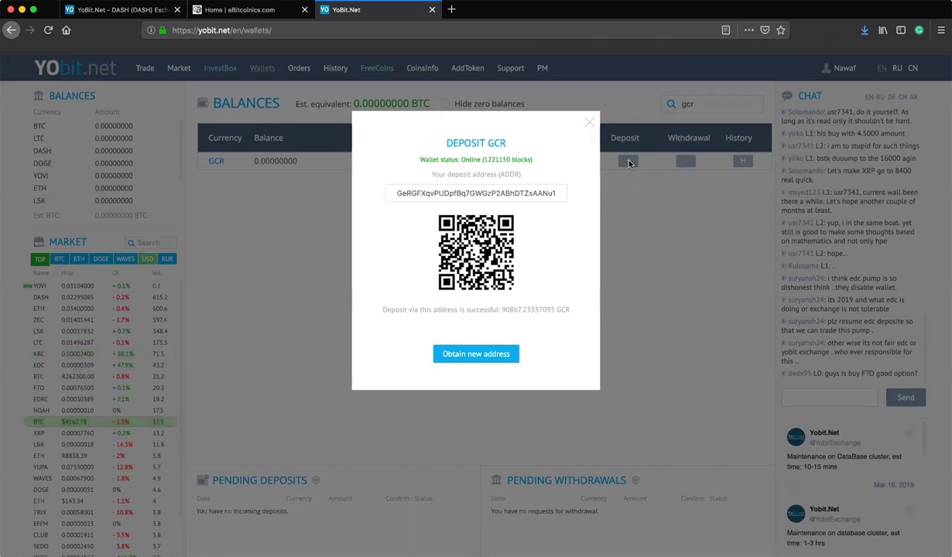
left_click(590, 122)
Filter the wallet balances by "btc", view the BTC deposit address, and close its form
double_click(688, 104)
type("btc")
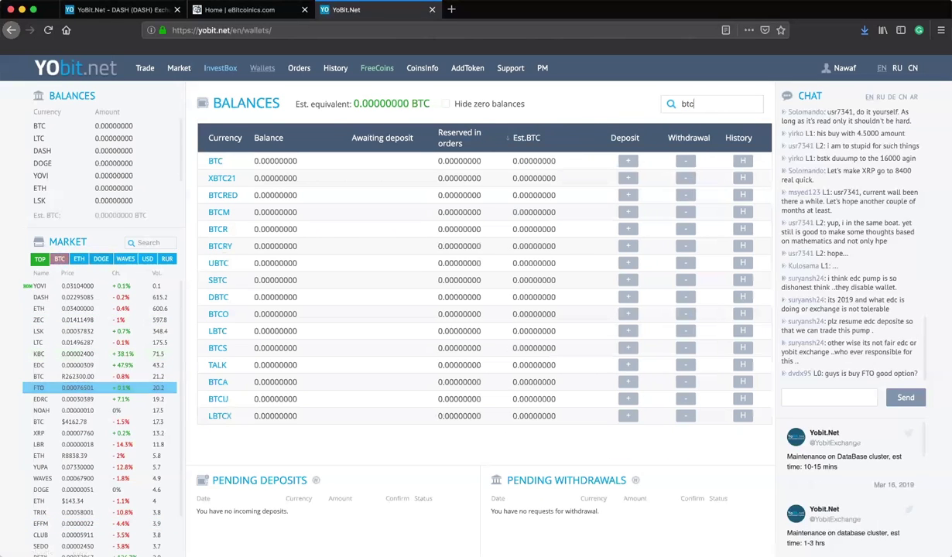
left_click(627, 161)
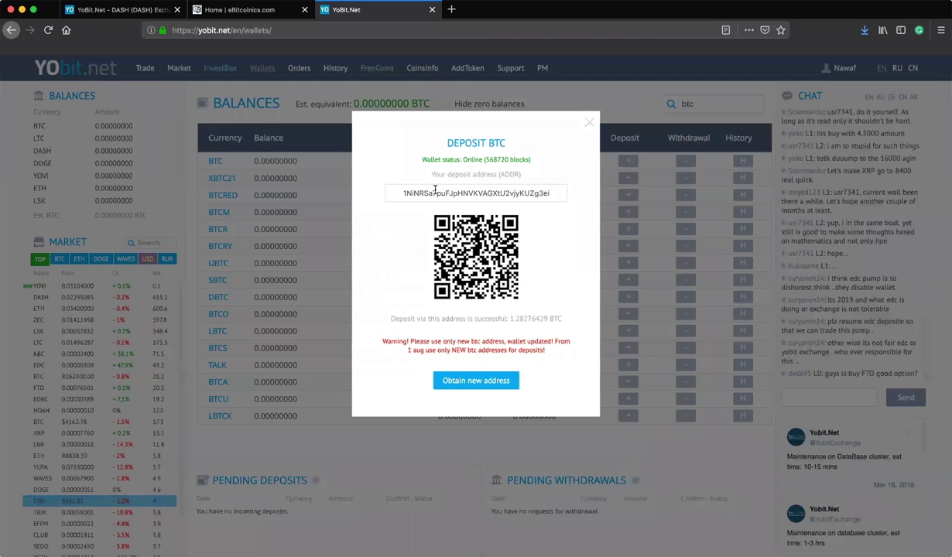
left_click(590, 123)
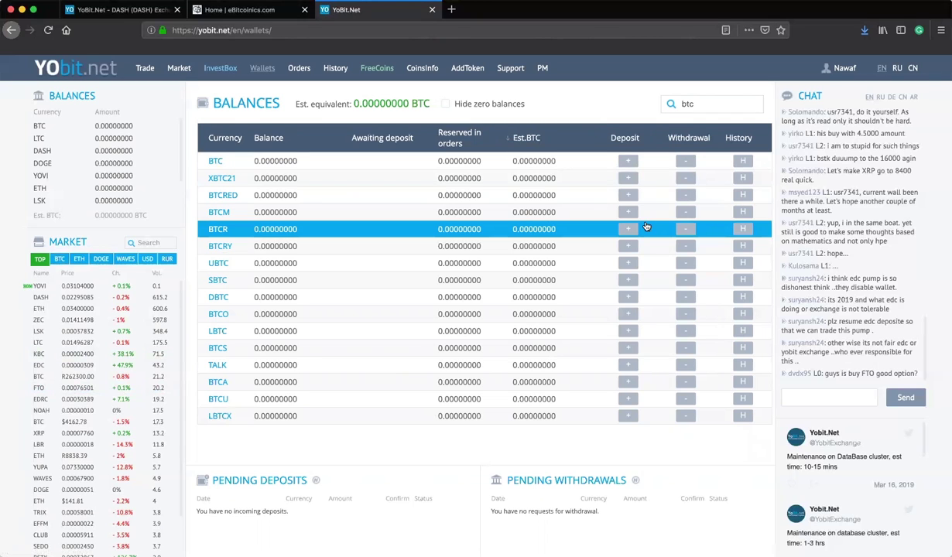
Filter the balances by "gcr" again, select the whole GCR deposit address, and close the deposit form
double_click(698, 104)
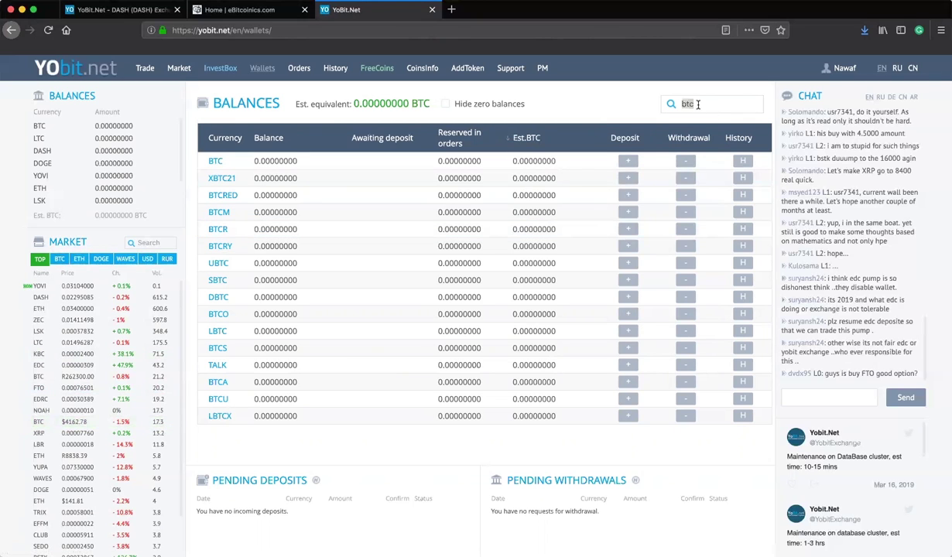
type("gcr")
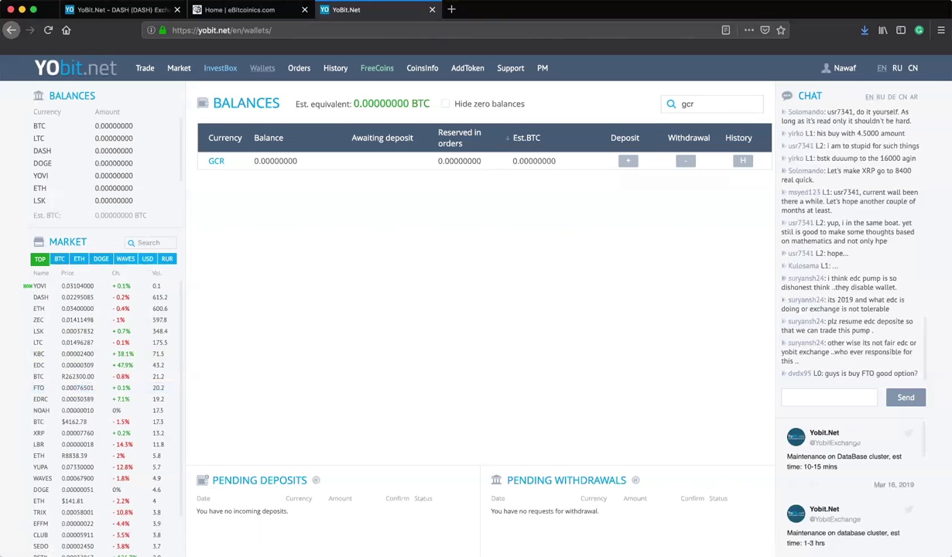
left_click(632, 161)
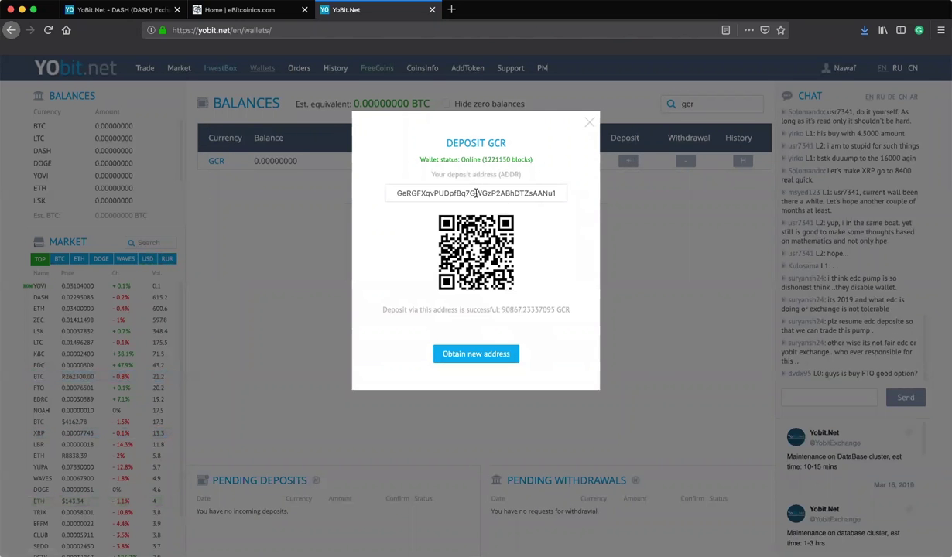
double_click(473, 193)
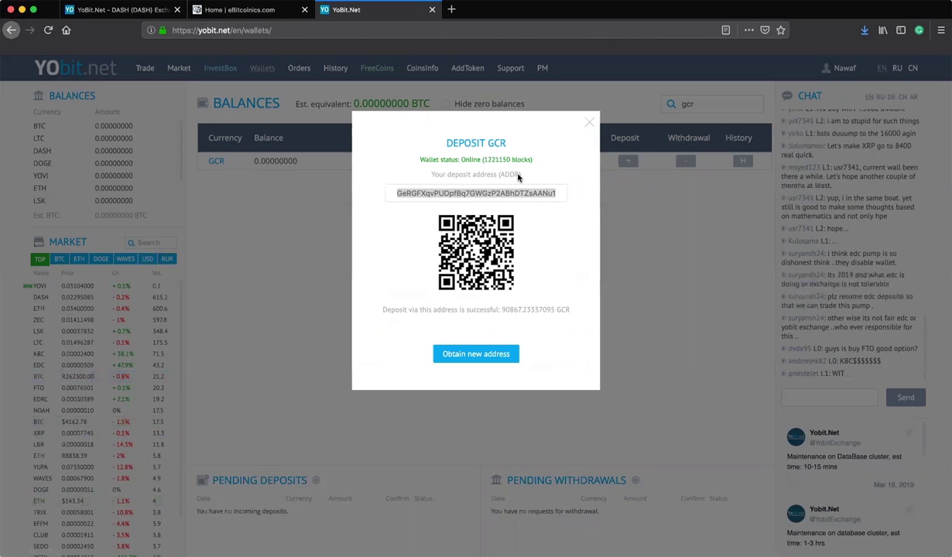
left_click(588, 123)
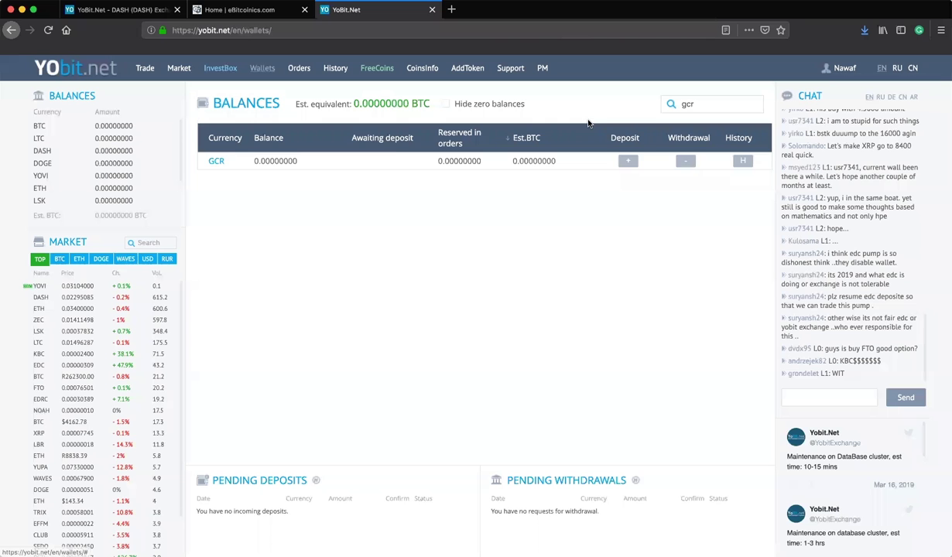
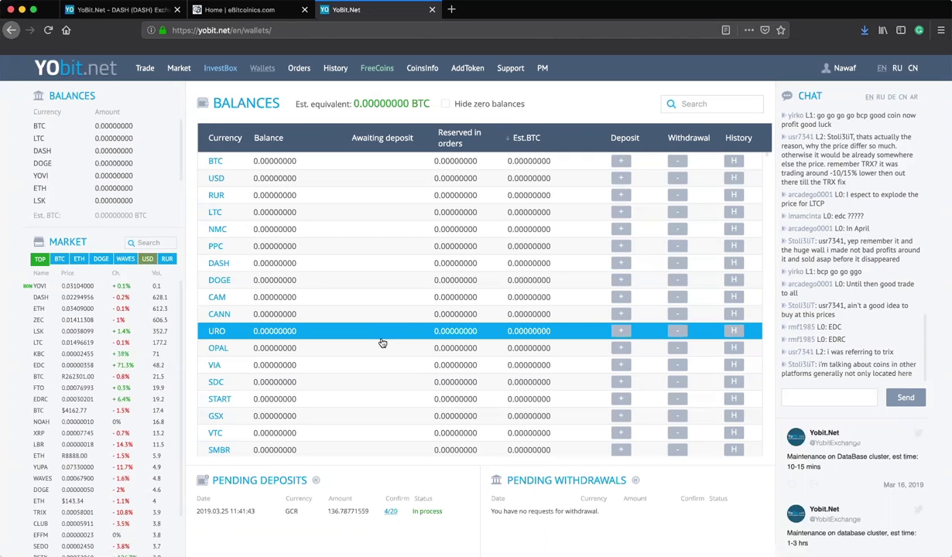
Open the alternative exchange address yobit.io in a new browser tab
left_click(452, 10)
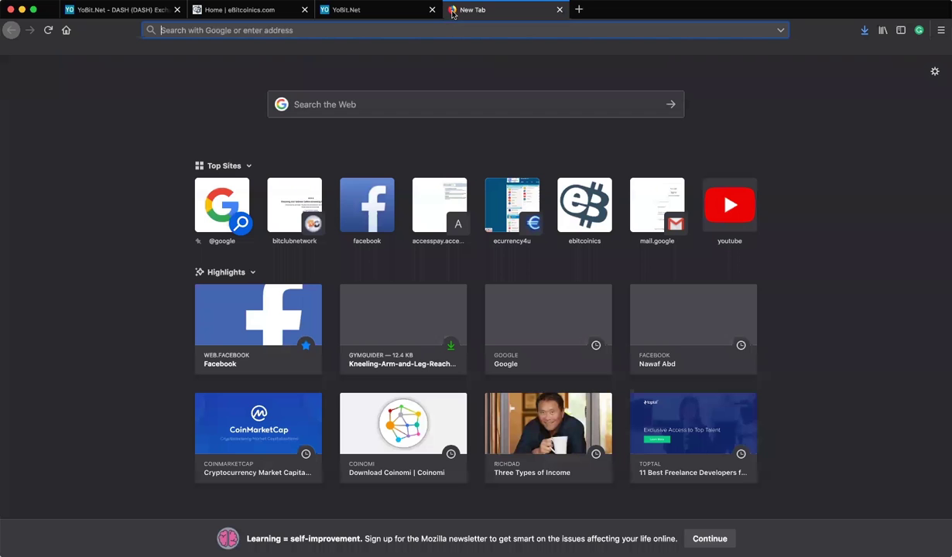
type("yobit")
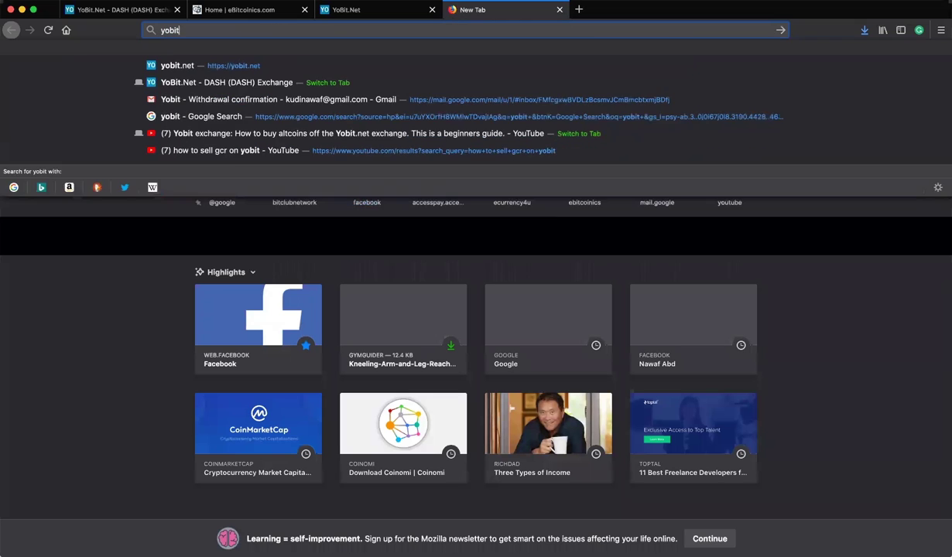
type(".io")
key("Return")
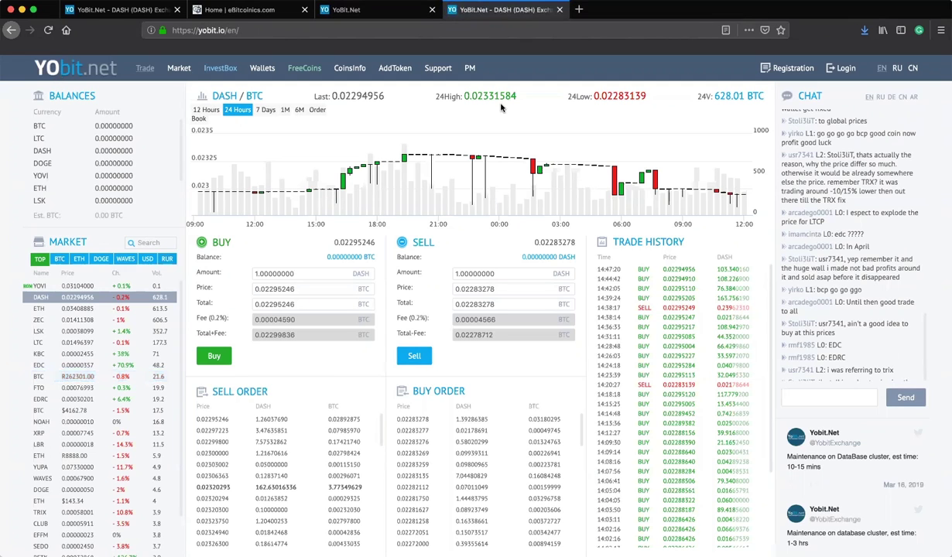
Open the alternative exchange address yobitex.net in another new browser tab
left_click(579, 10)
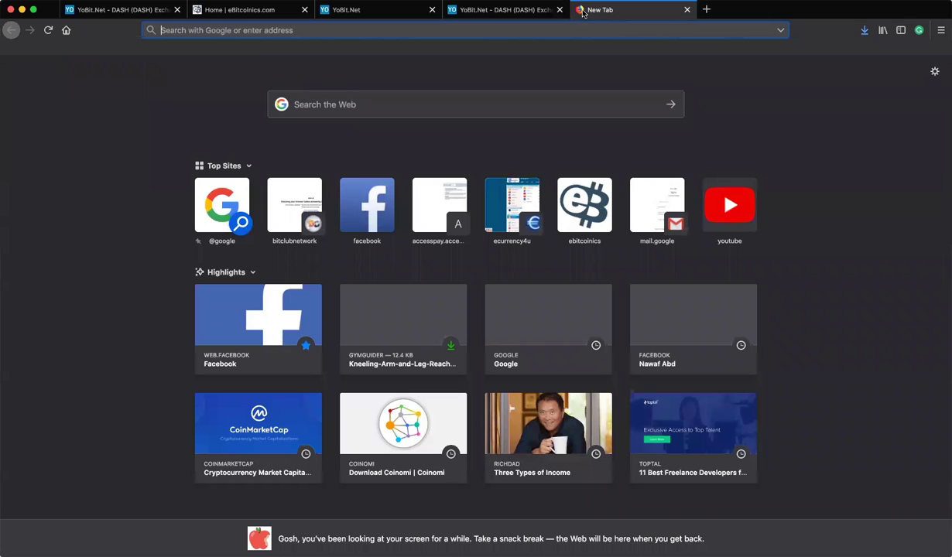
type("yobi")
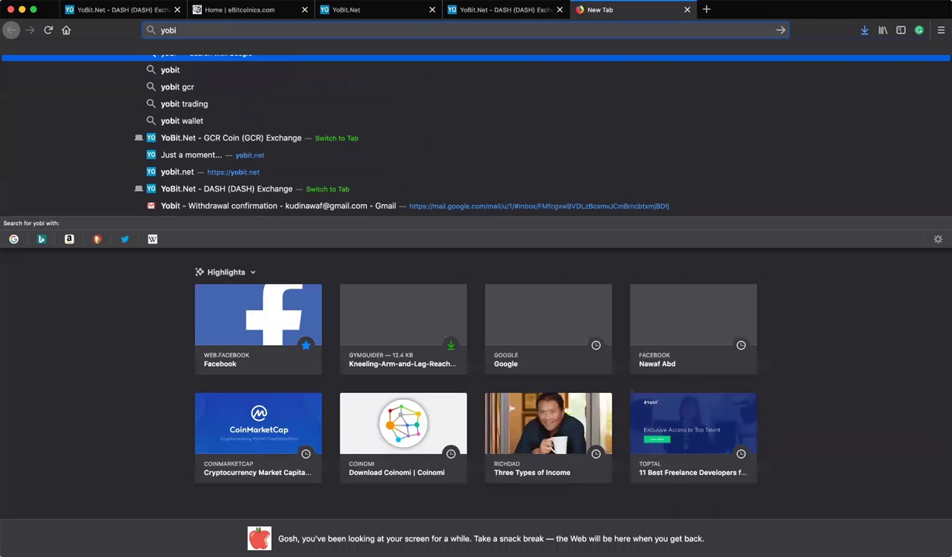
type("tex")
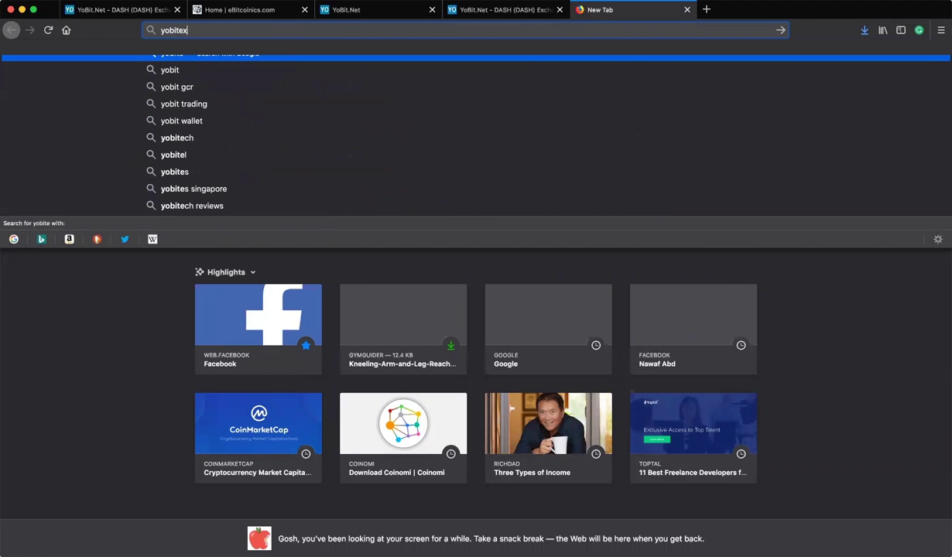
type(".net")
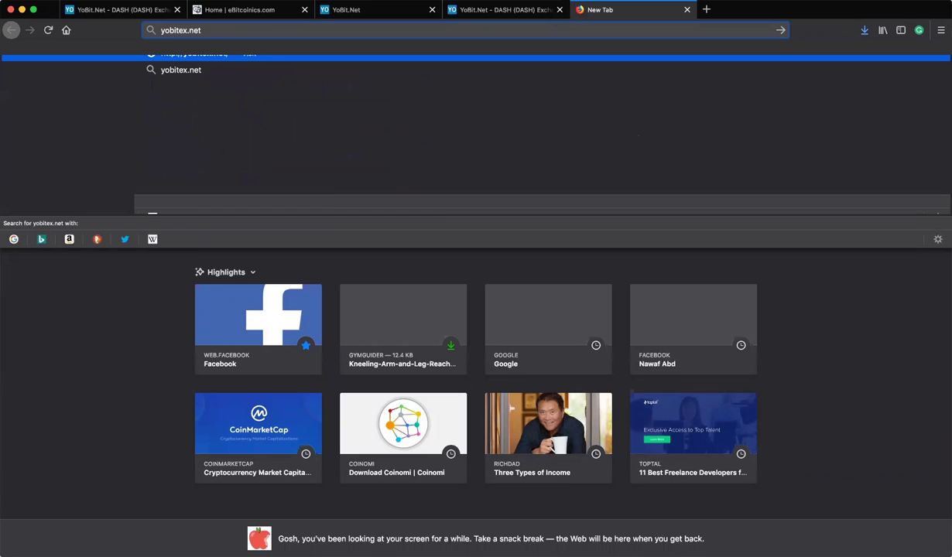
key("Return")
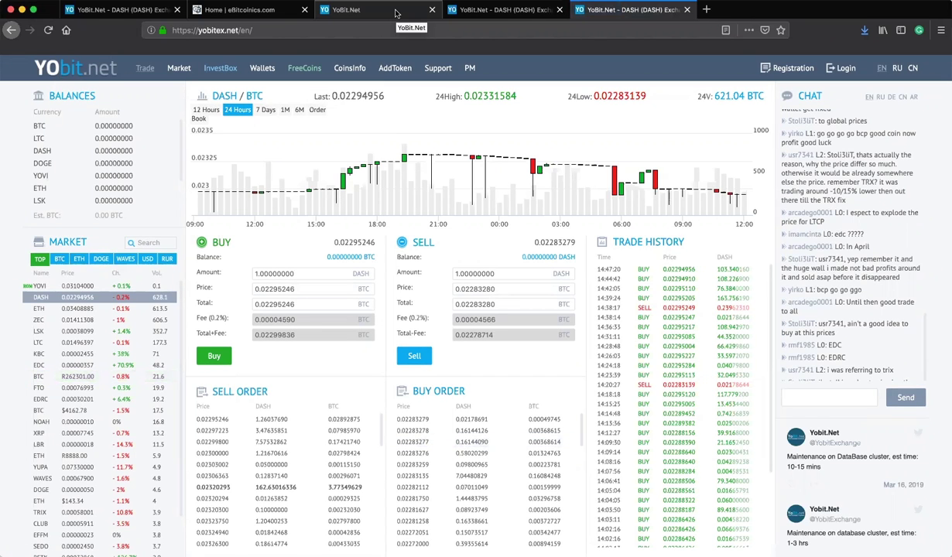
Return to the yobit.net wallet balances tab, reload the wallets page, and hide zero balances
left_click(399, 12)
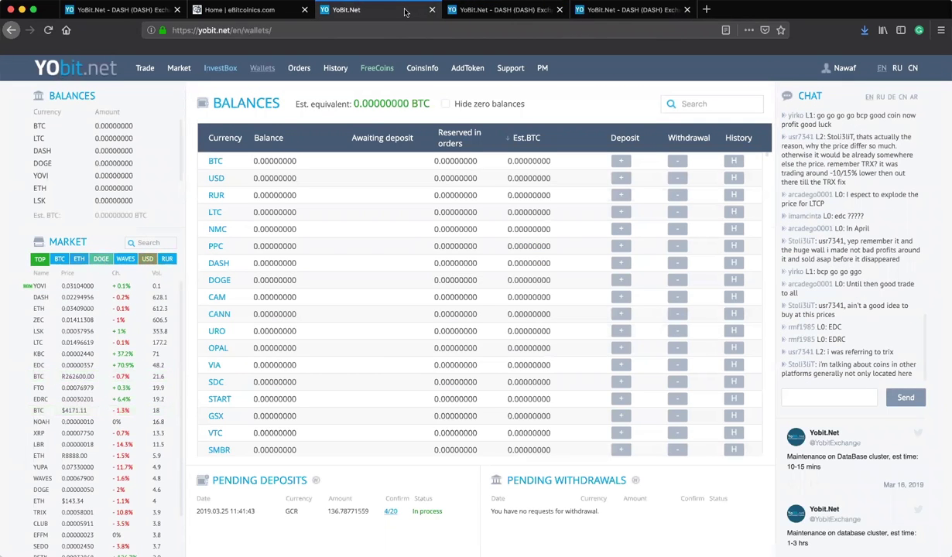
left_click(51, 29)
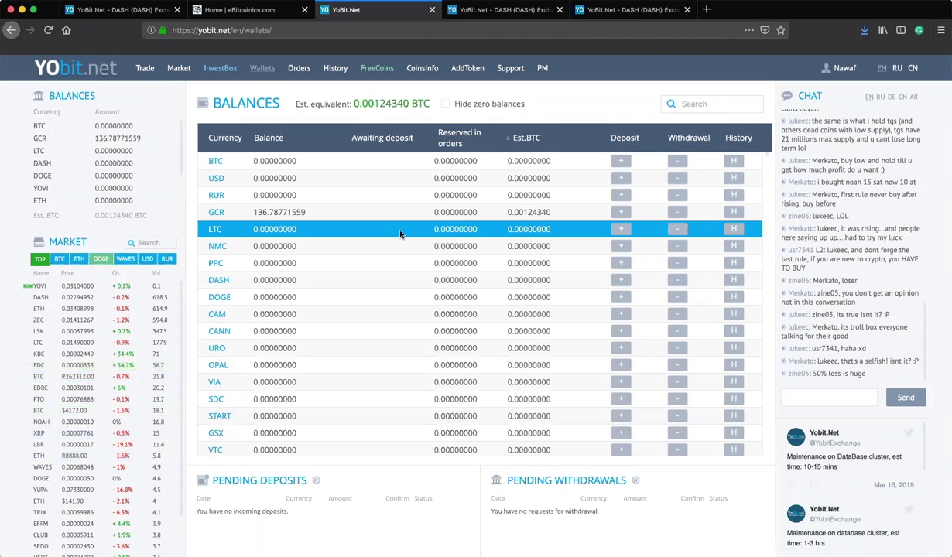
left_click(267, 69)
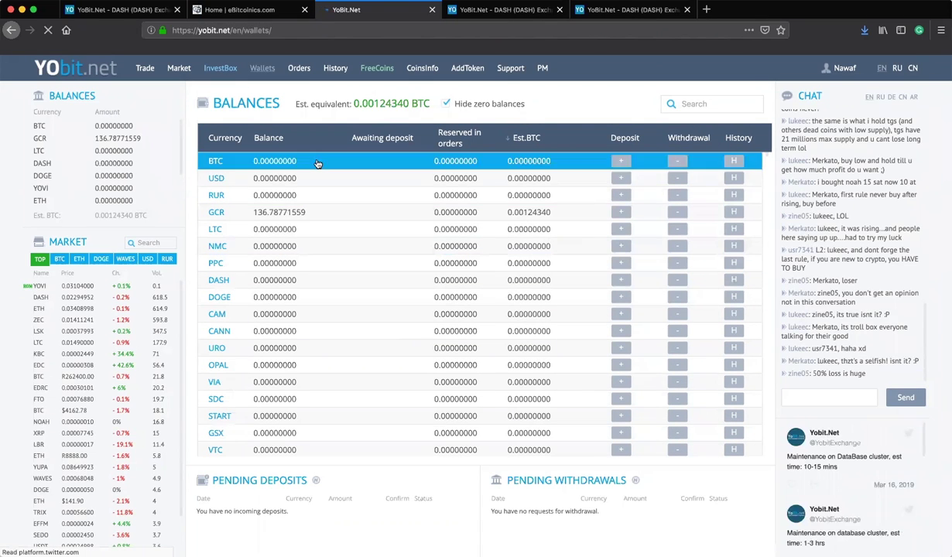
left_click(458, 103)
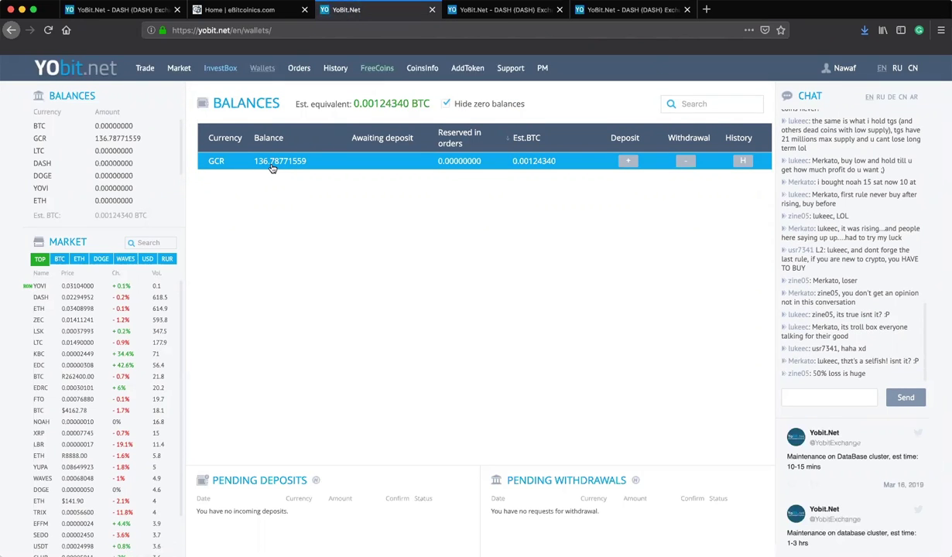
View the GCR deposit form, preview a withdrawal of the maximum GCR quantity, and close both forms without submitting anything
left_click(629, 162)
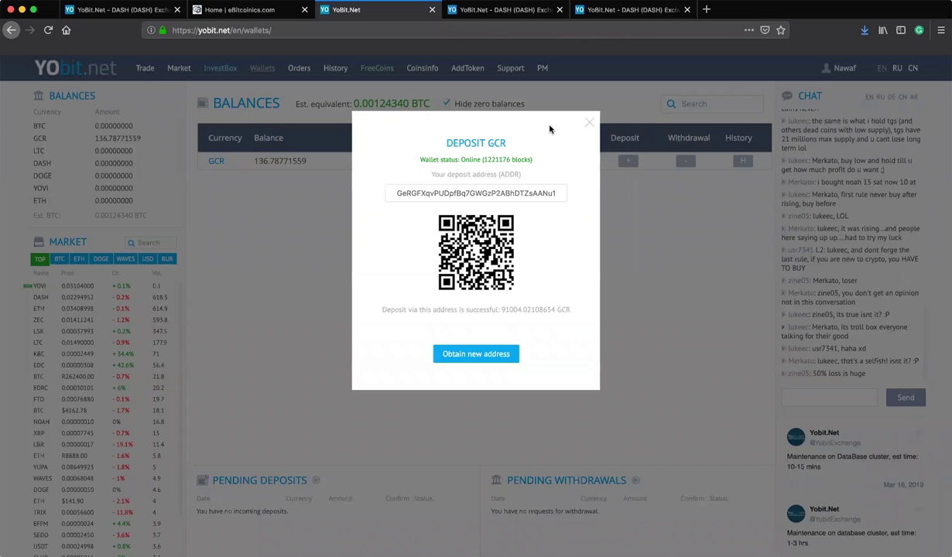
left_click(590, 122)
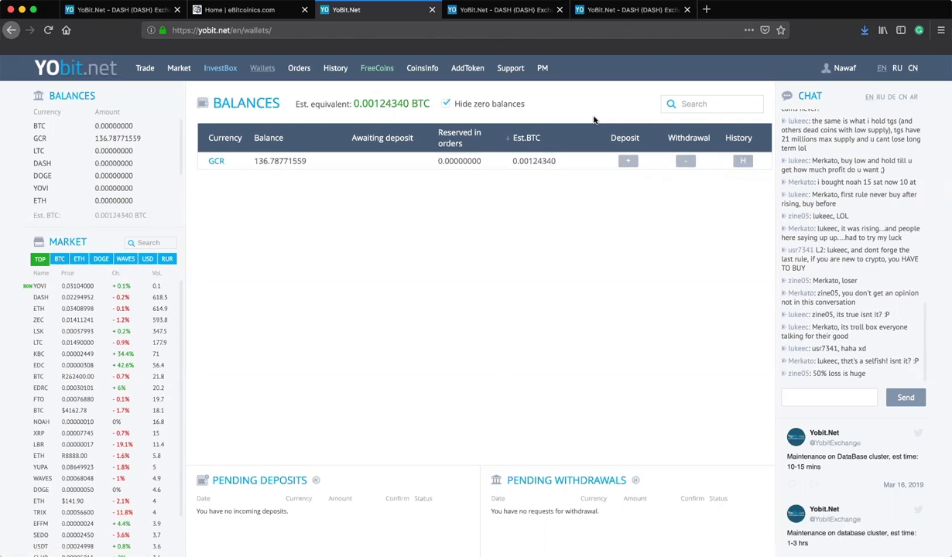
left_click(685, 161)
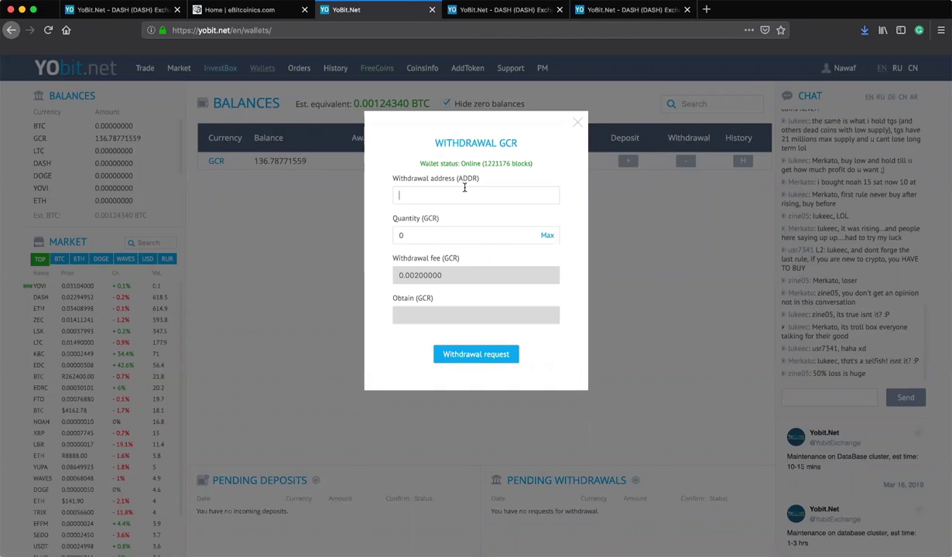
left_click(548, 236)
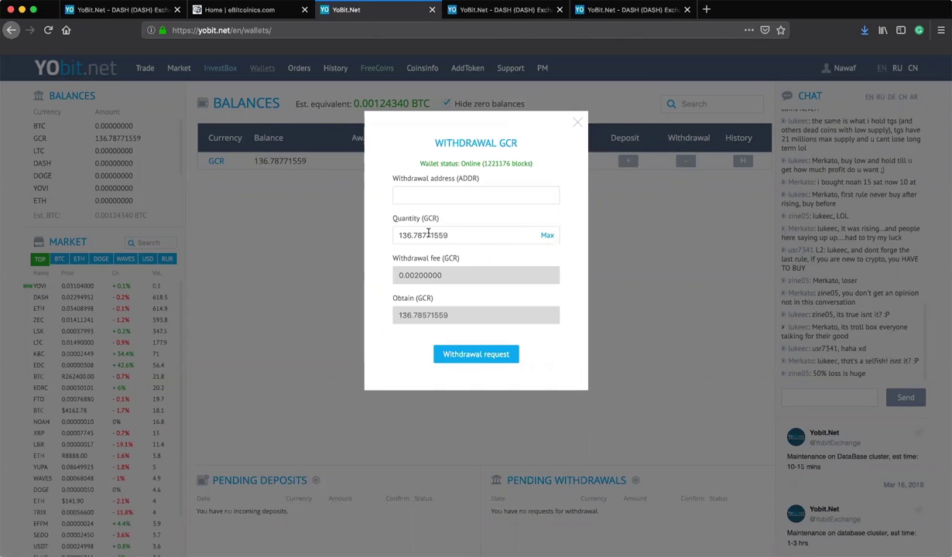
left_click(577, 124)
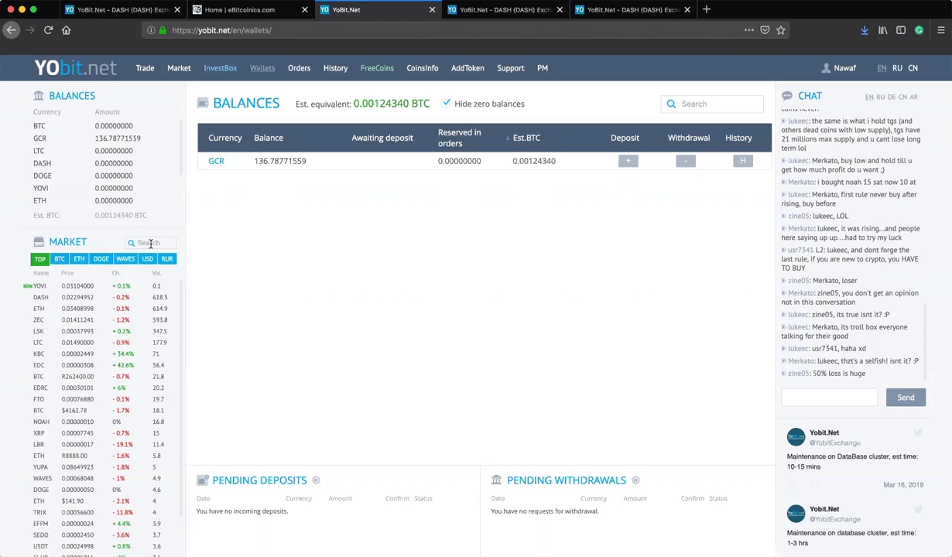
Search the BTC market list for "gcr" and open the GCR/BTC trading page
left_click(60, 260)
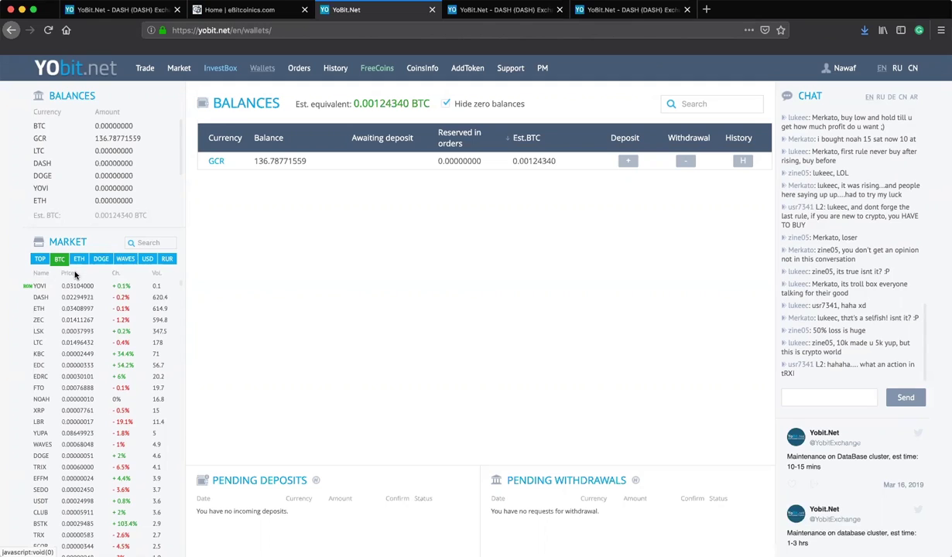
type("gcr")
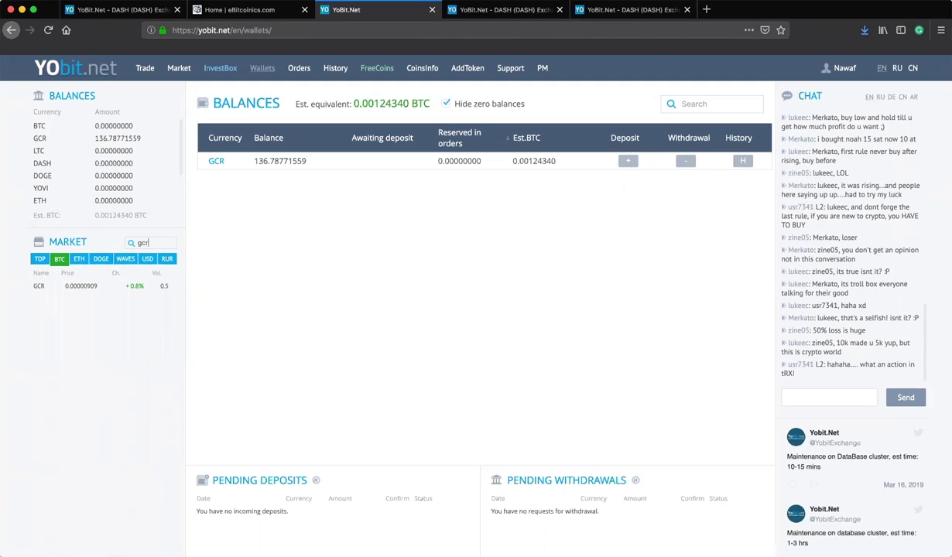
left_click(91, 286)
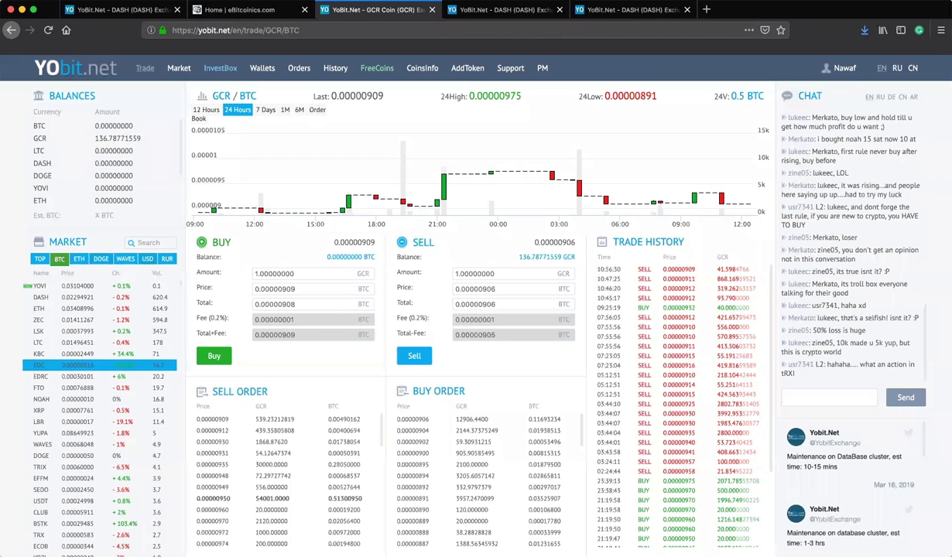
left_click(231, 111)
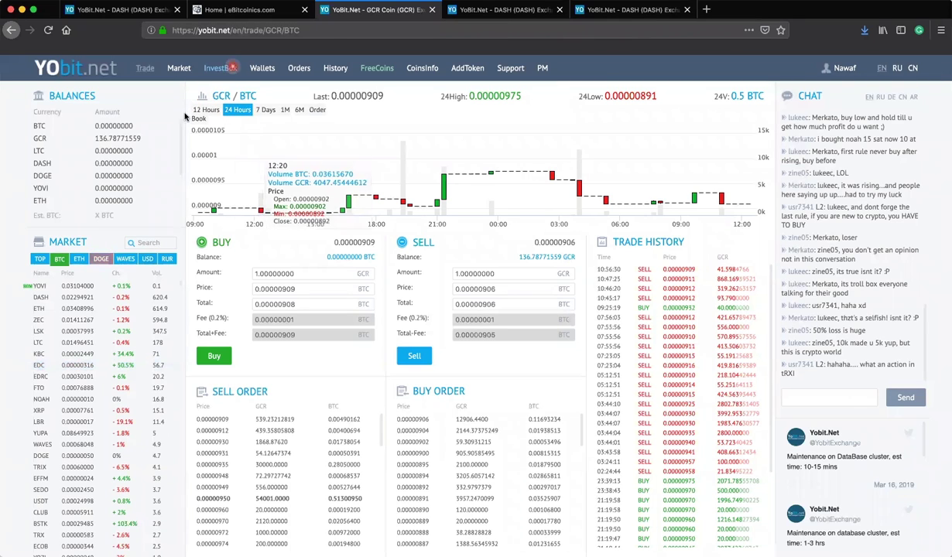
left_click(381, 107)
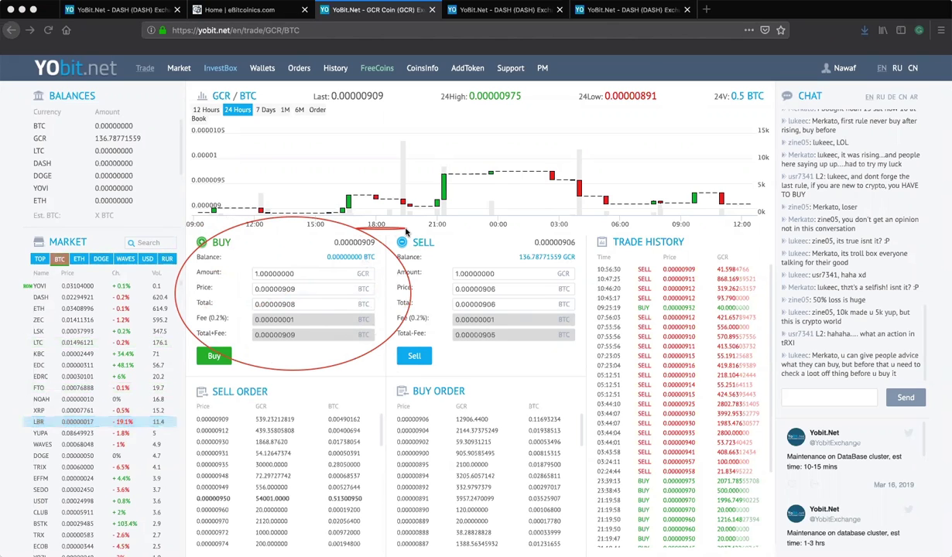
mouse_move(409, 225)
left_mouse_down()
mouse_move(415, 246)
mouse_move(479, 301)
mouse_move(640, 418)
left_mouse_up()
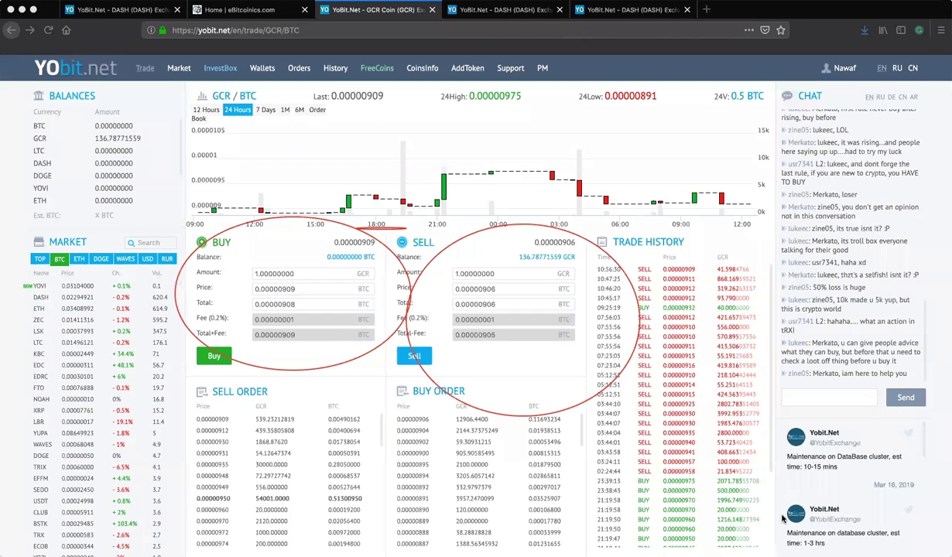
left_click(430, 296)
left_click(314, 277)
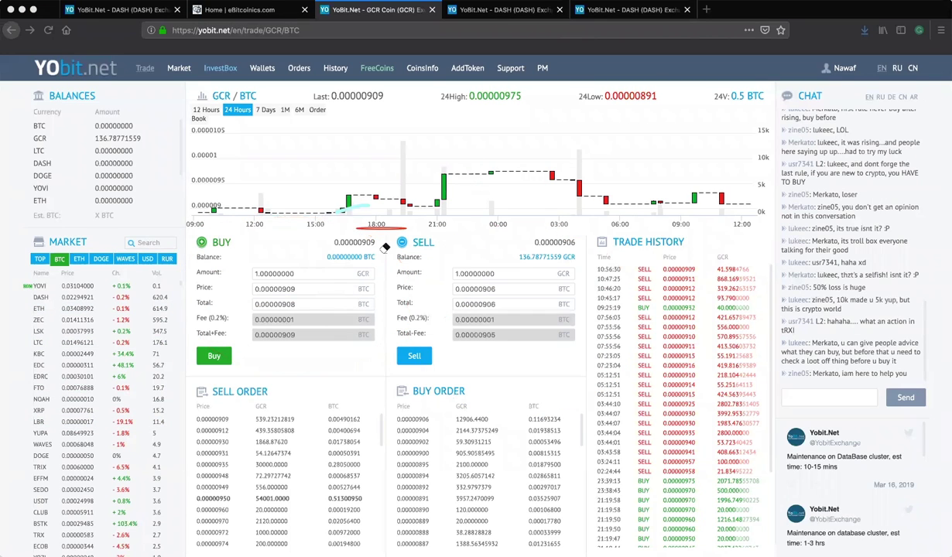
left_click(377, 226)
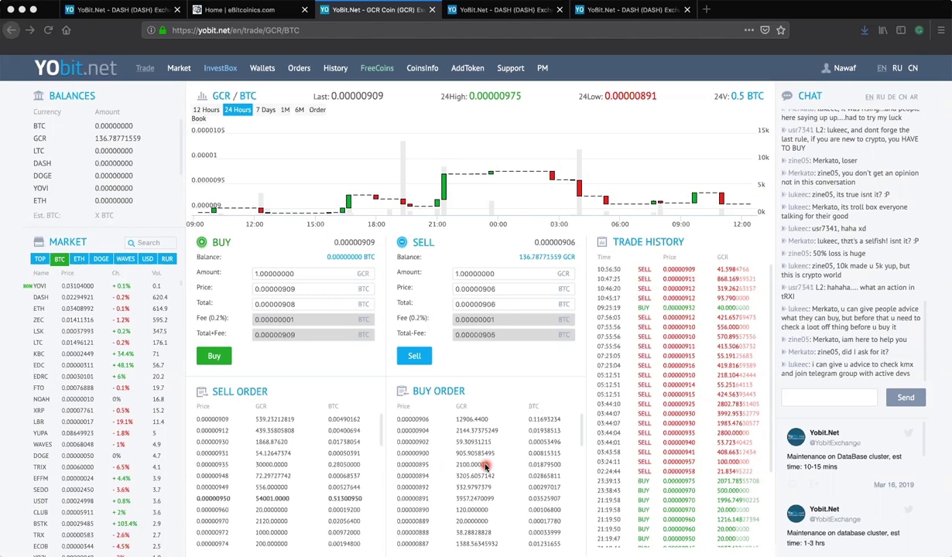
left_click(408, 356)
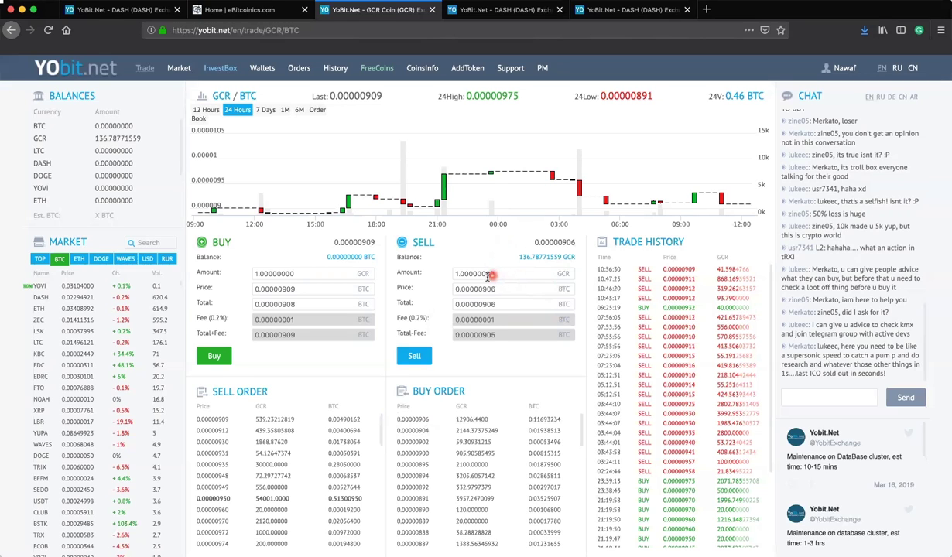
Enter a sell amount of 100 GCR, and replace it with the full available balance of 136.78771559 GCR
left_click_drag(489, 274, 446, 272)
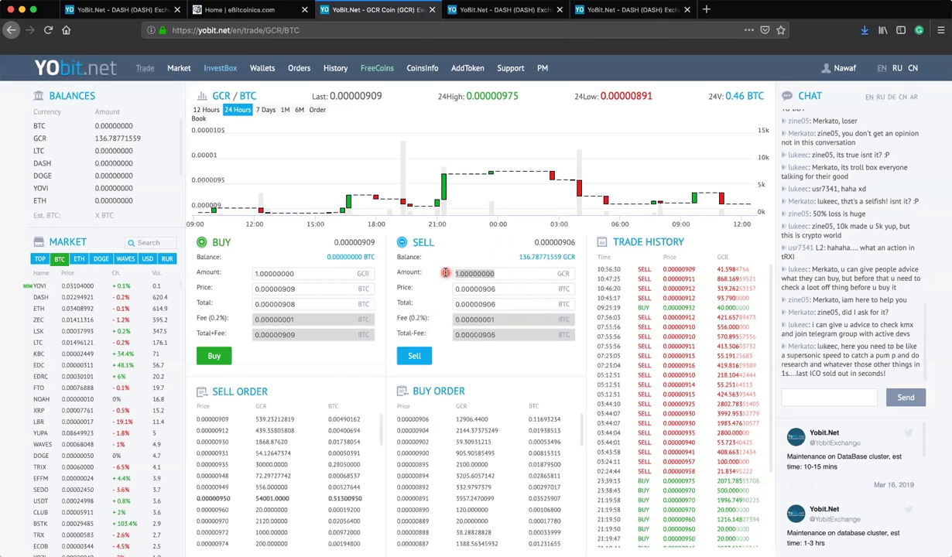
type("100")
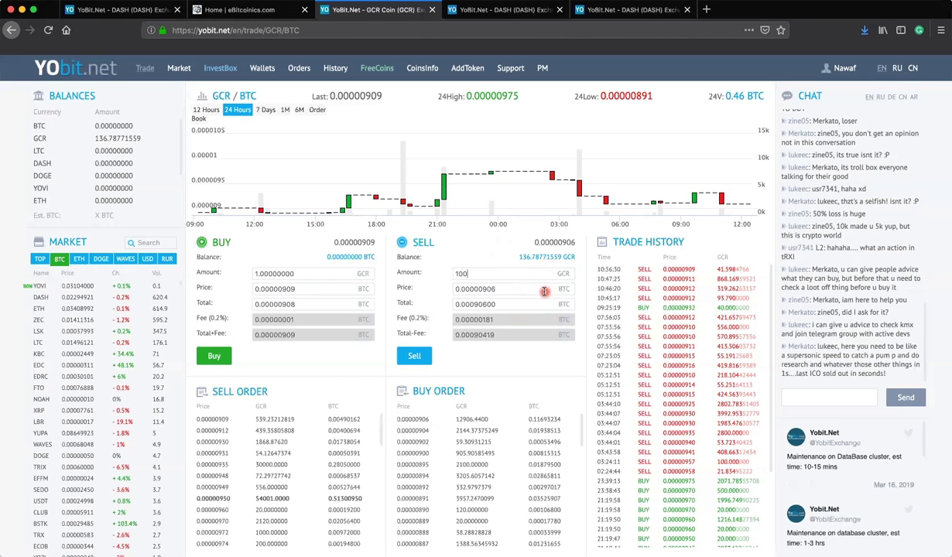
left_click(540, 256)
left_click(499, 282)
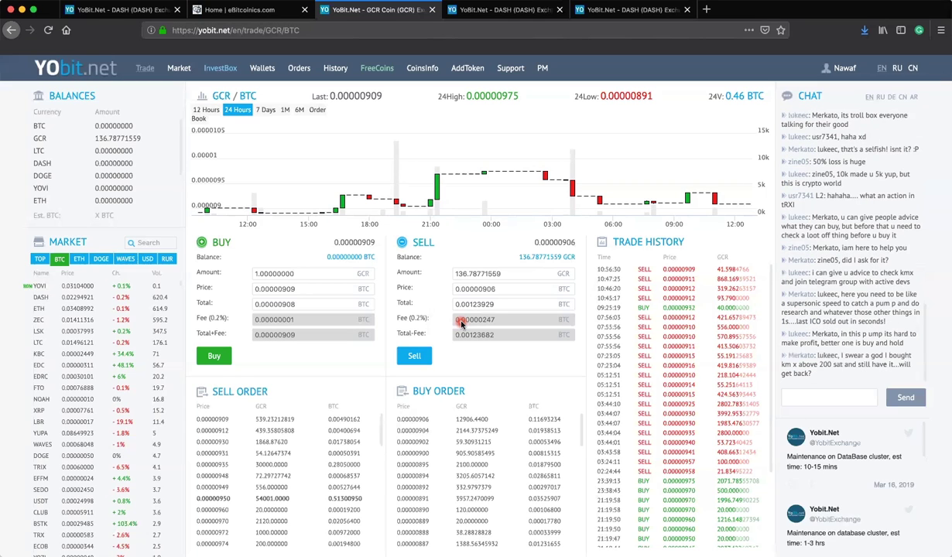
Submit the sell order for 136.78771559 GCR at a price of 0.00000906 BTC
left_click_drag(463, 325, 492, 352)
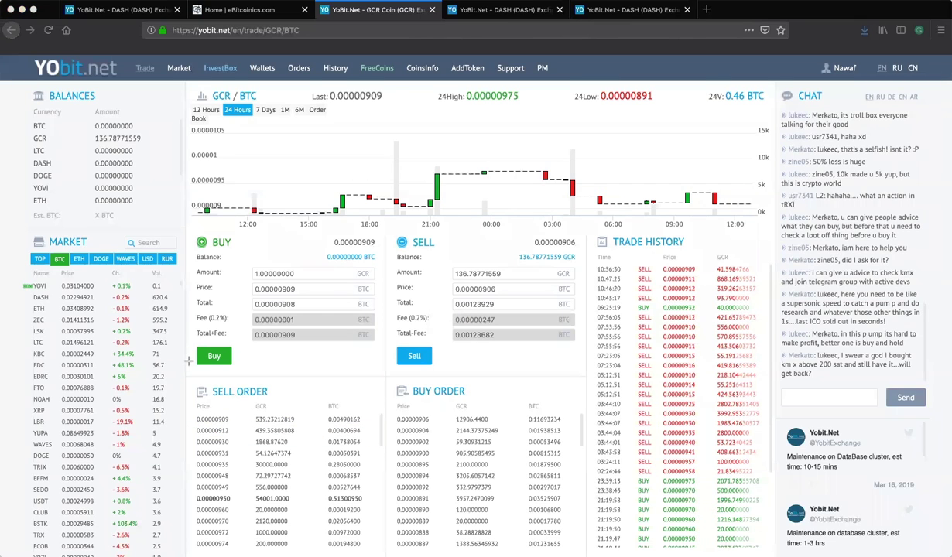
mouse_move(256, 362)
left_mouse_down()
mouse_move(341, 472)
mouse_move(370, 534)
left_mouse_up()
left_click(428, 357)
left_click(417, 359)
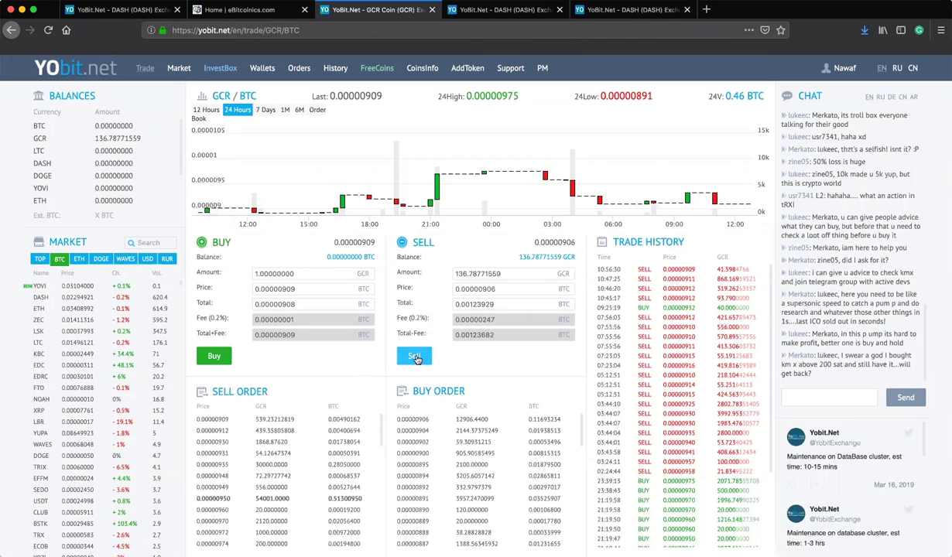
left_click(419, 358)
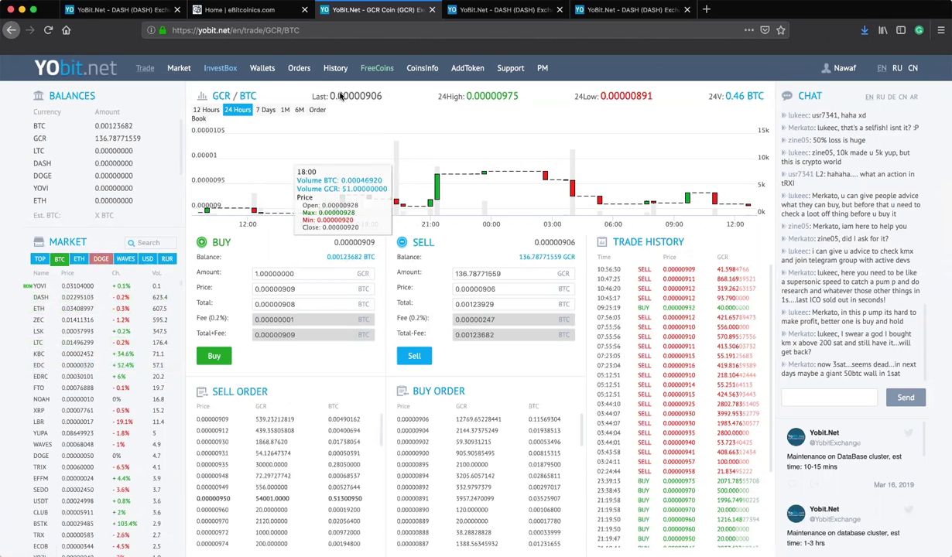
Open the wallet balances, check the GCR balance by filtering for "gcr", clear the filter, and review the full list
left_click(269, 71)
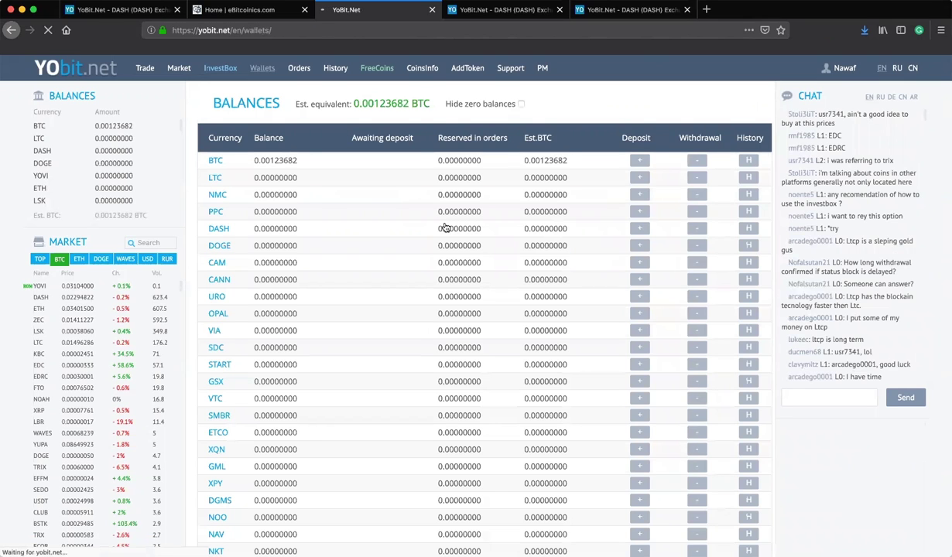
left_click(710, 104)
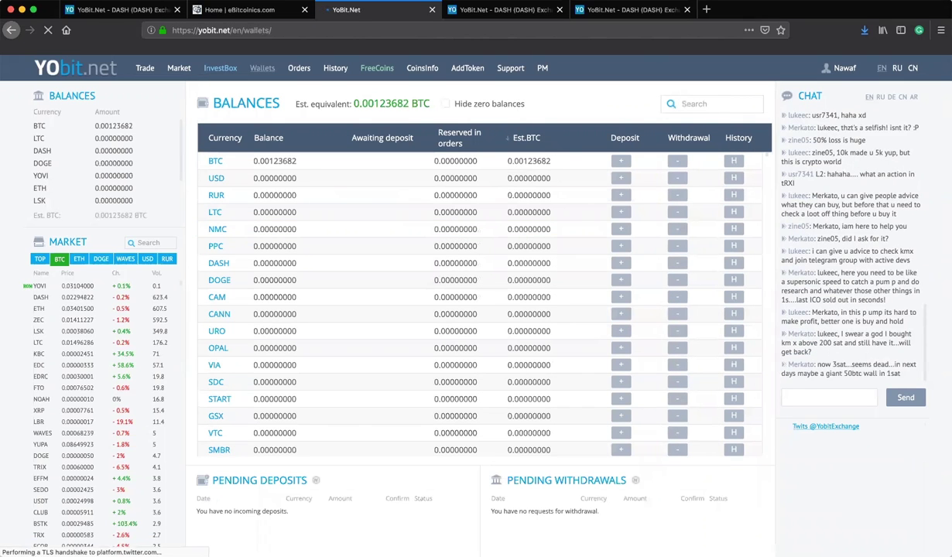
type("gcr")
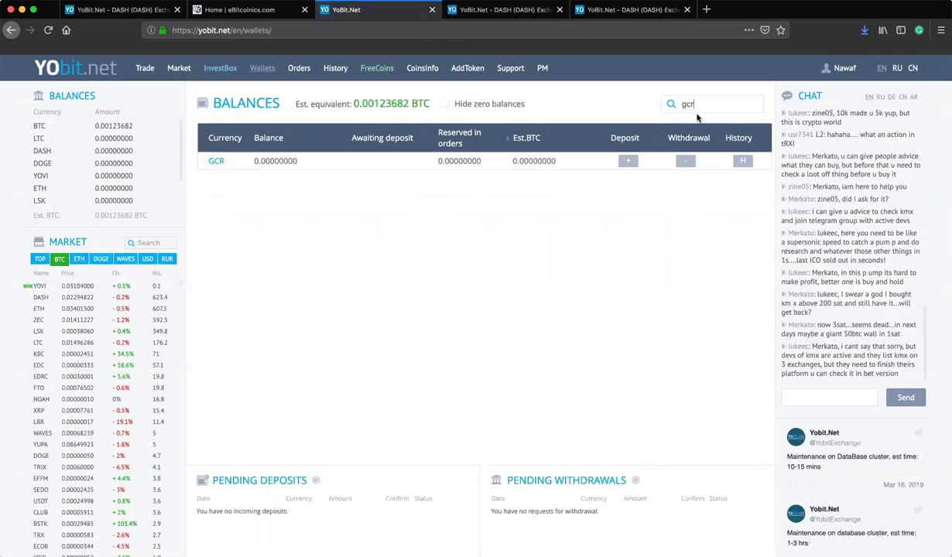
key("BackSpace")
key("BackSpace")
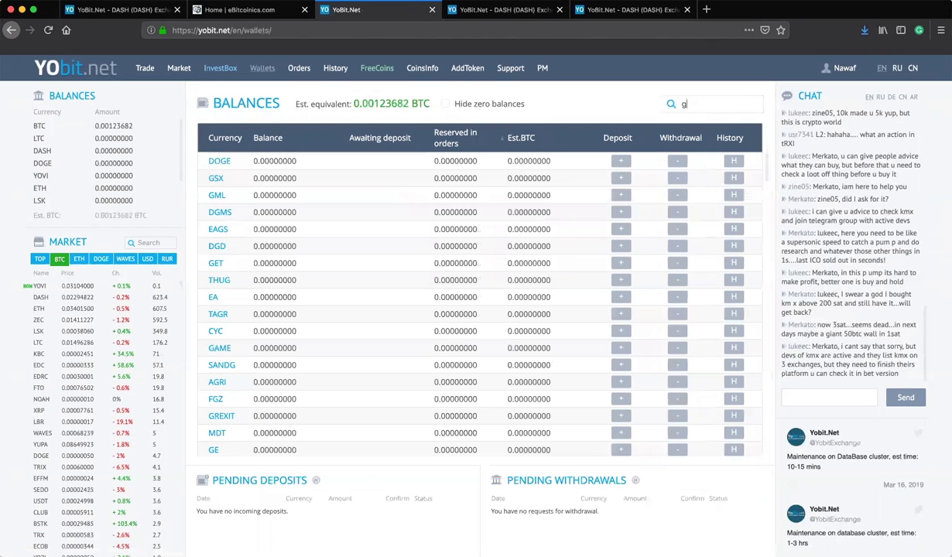
key("BackSpace")
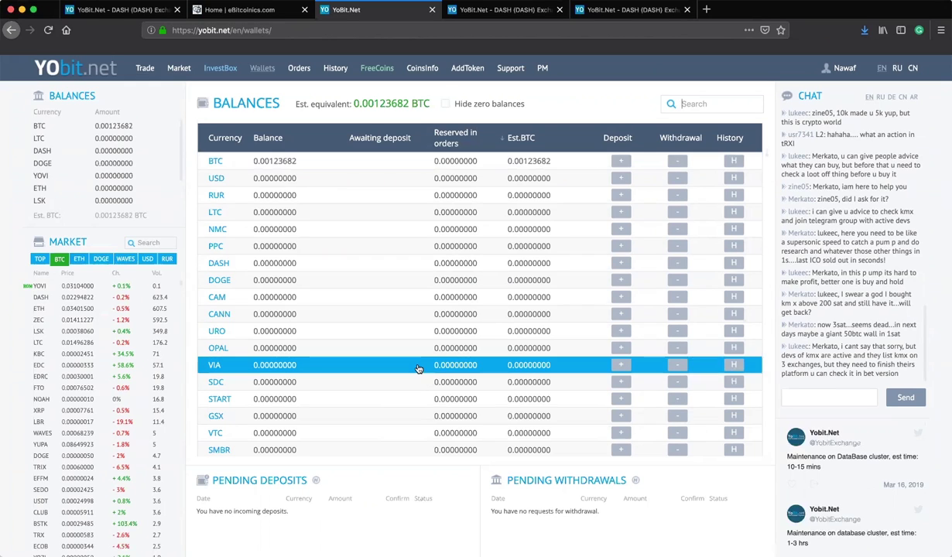
scroll(418, 366, "down", 10)
scroll(418, 370, "up", 10)
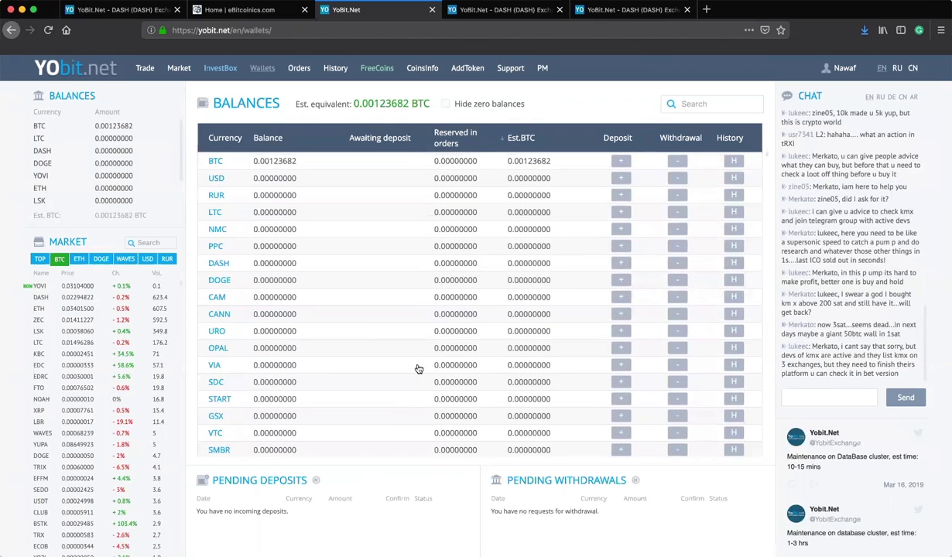
left_click(418, 367)
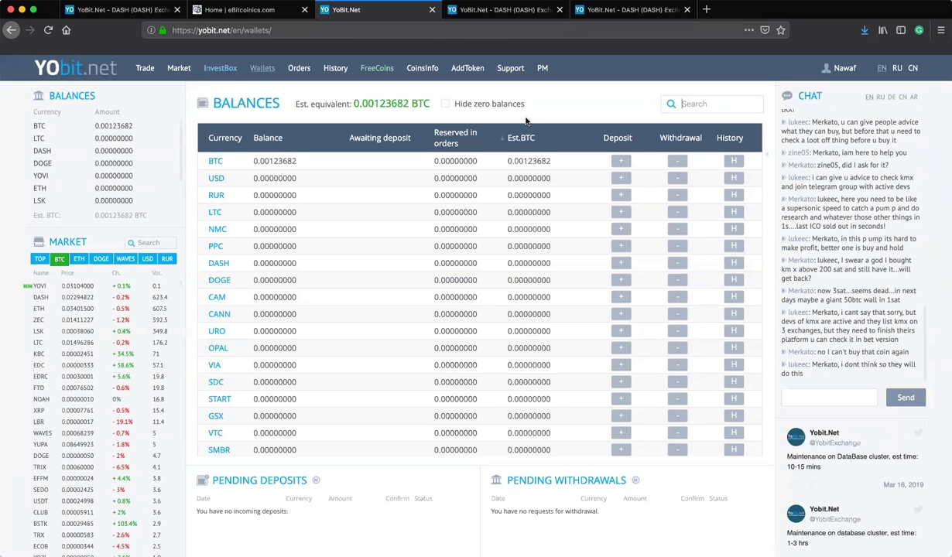
Preview a withdrawal of the maximum quantity from the BTC wallet, and close the withdrawal form without submitting it
left_click(679, 161)
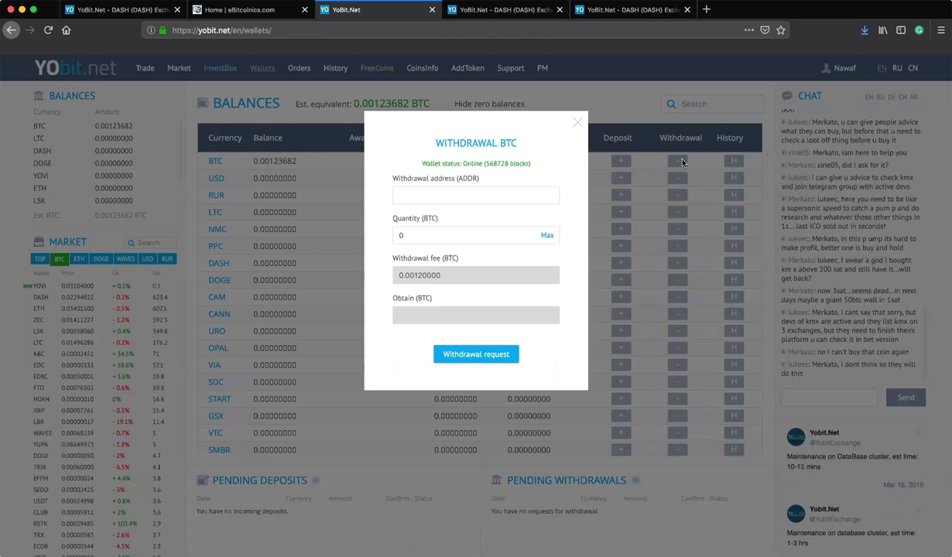
left_click(470, 196)
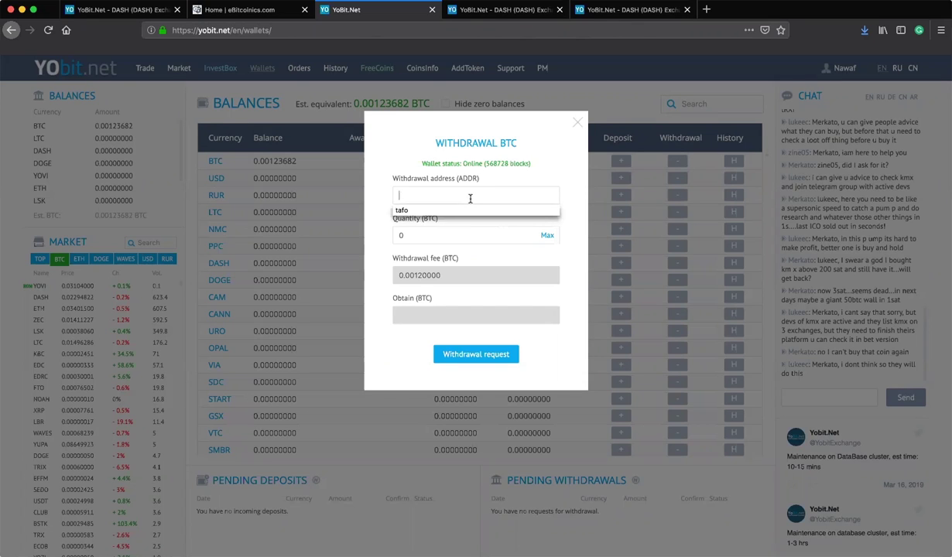
left_click(461, 193)
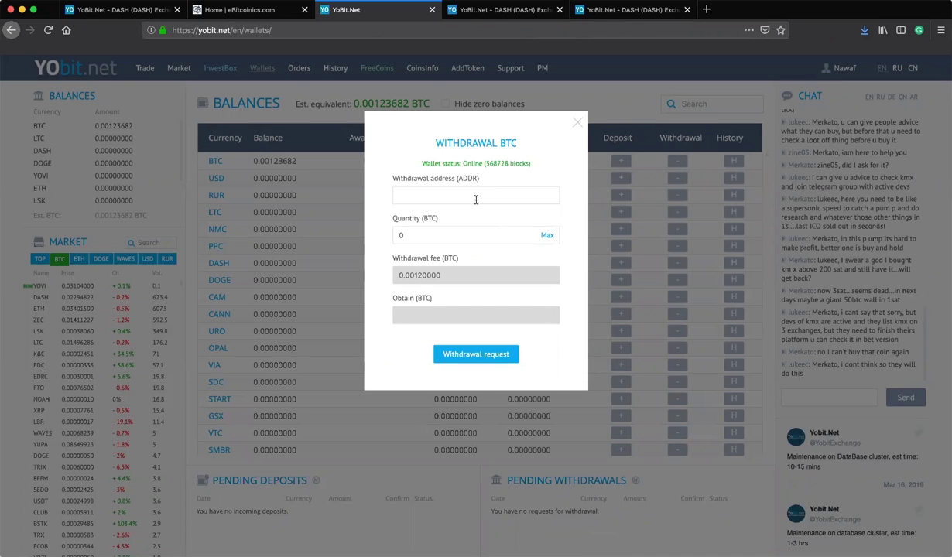
left_click(548, 235)
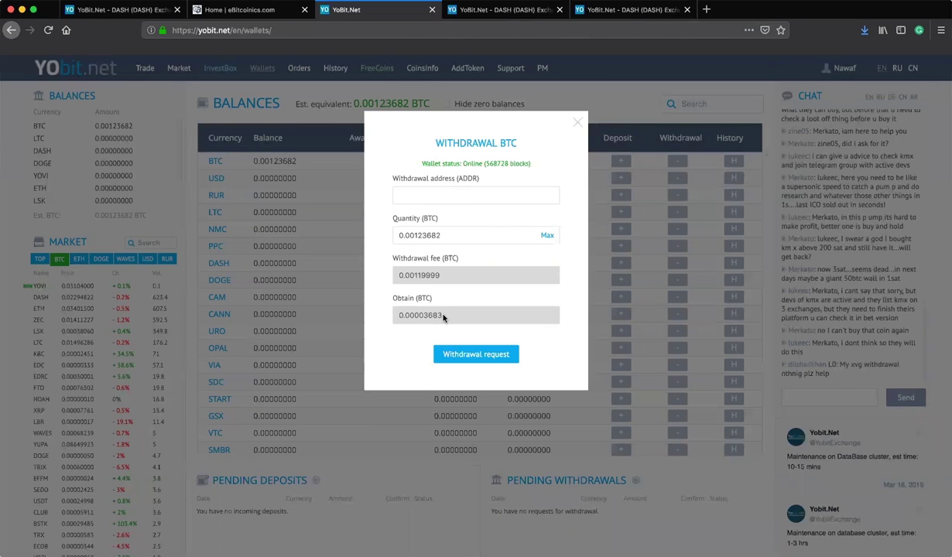
left_click(578, 122)
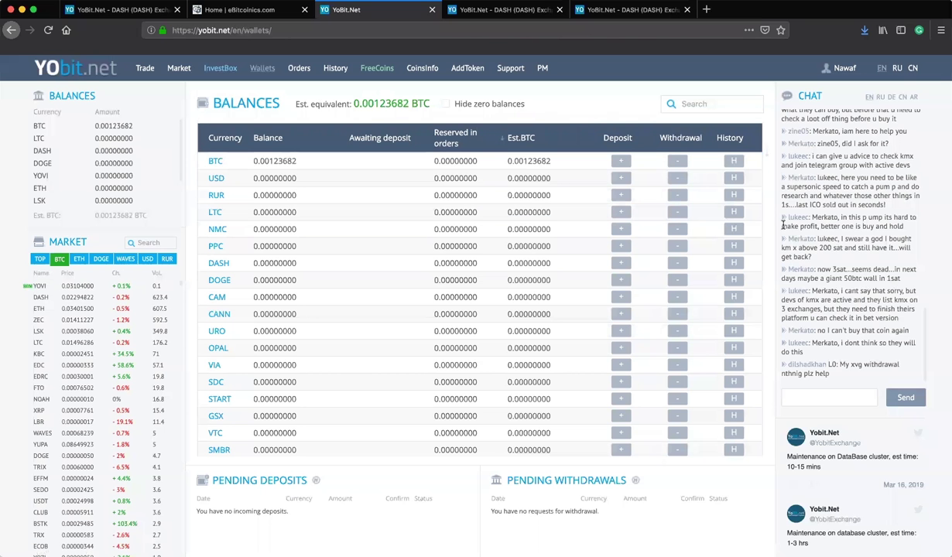